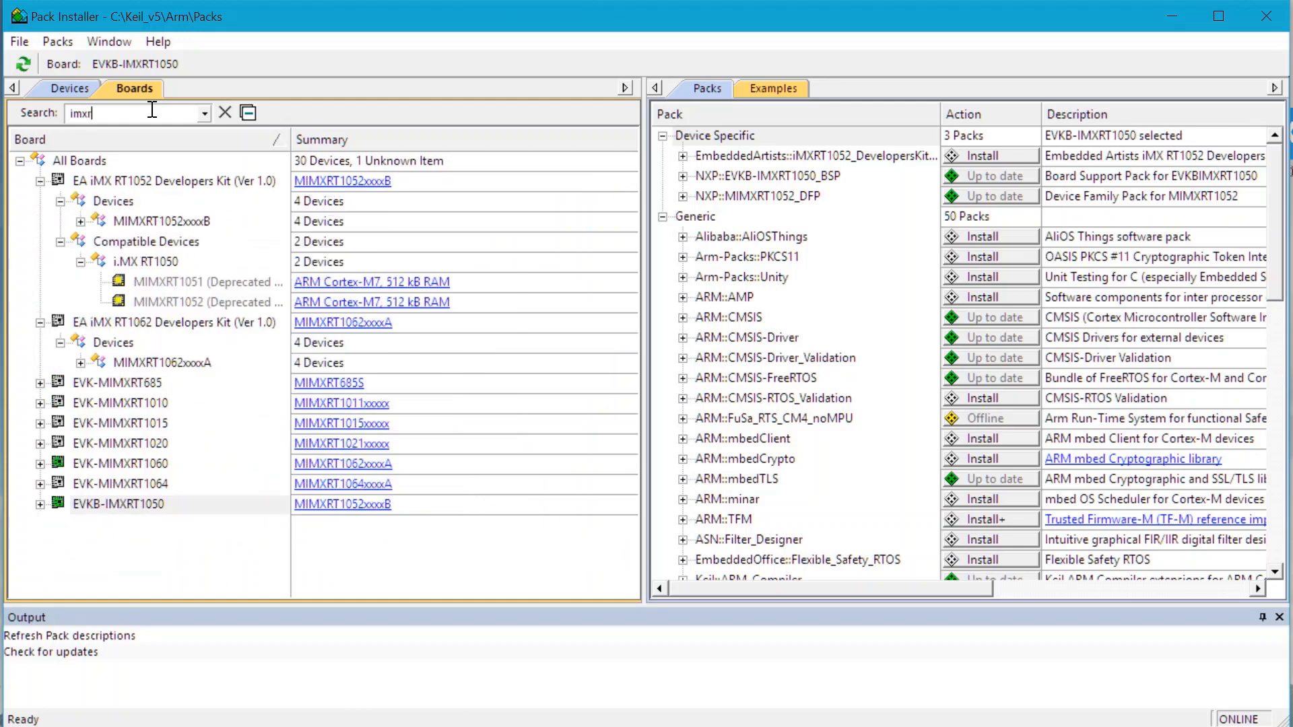
# Filter boards to imxrt1050, select device MIMXRT1052xxxxB, and check its DFP and BSP packs
pyautogui.write('50')
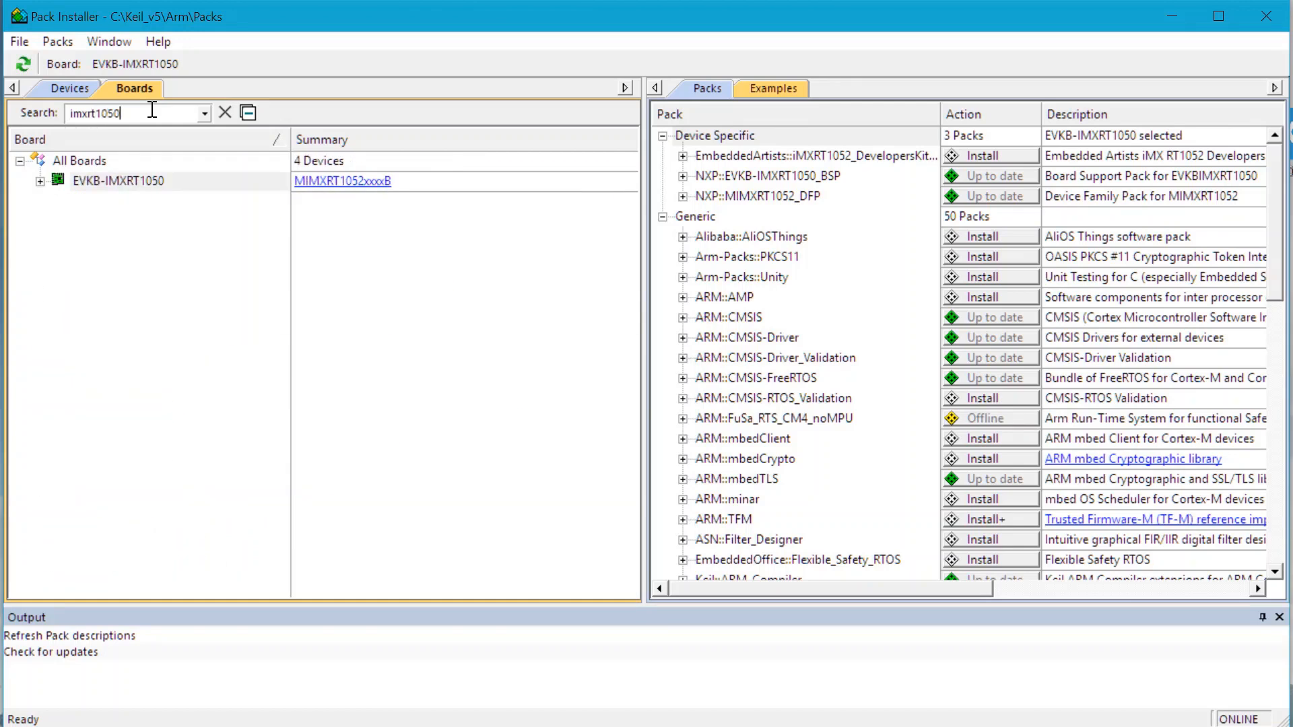
pyautogui.doubleClick(137, 180)
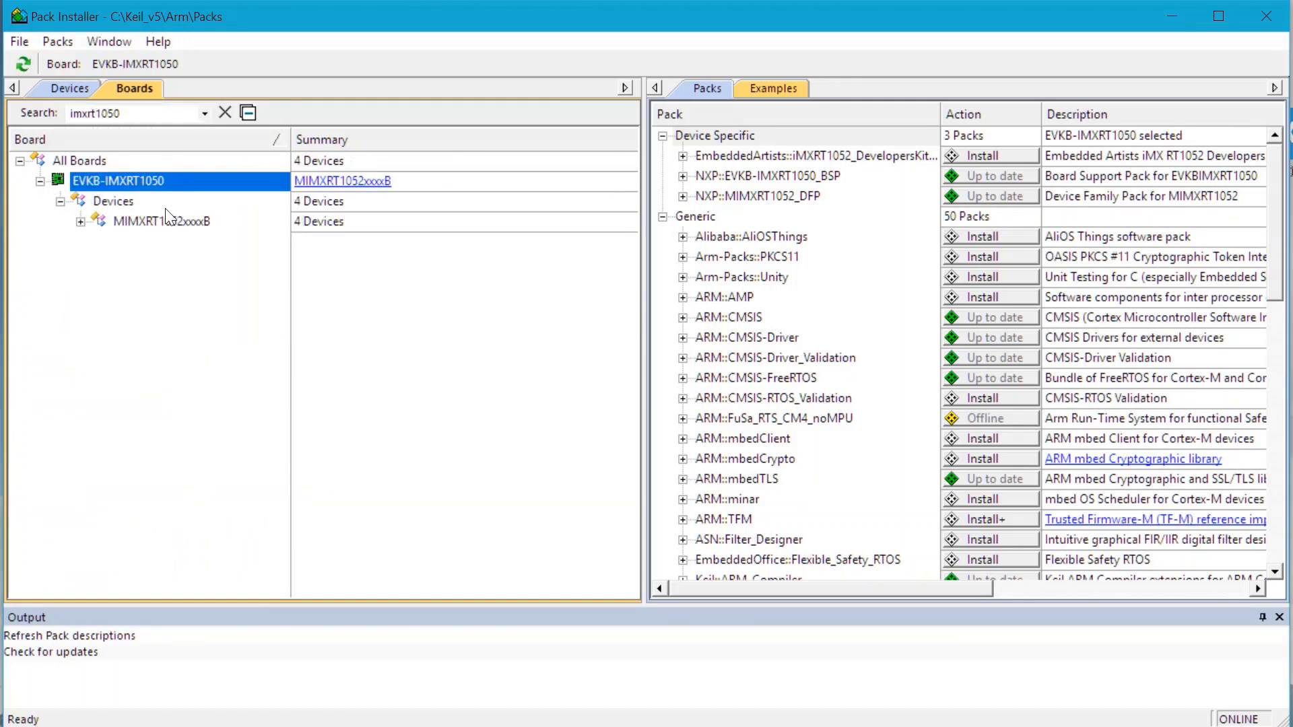
pyautogui.click(132, 225)
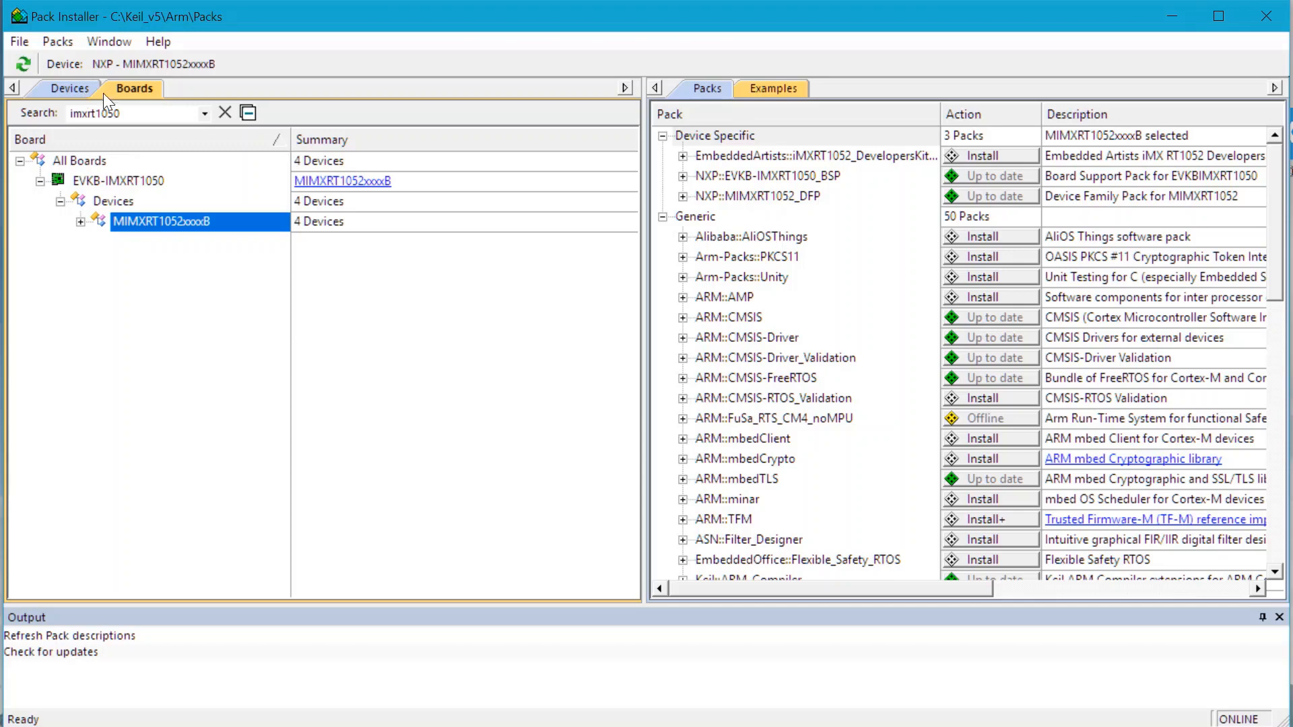
pyautogui.click(858, 204)
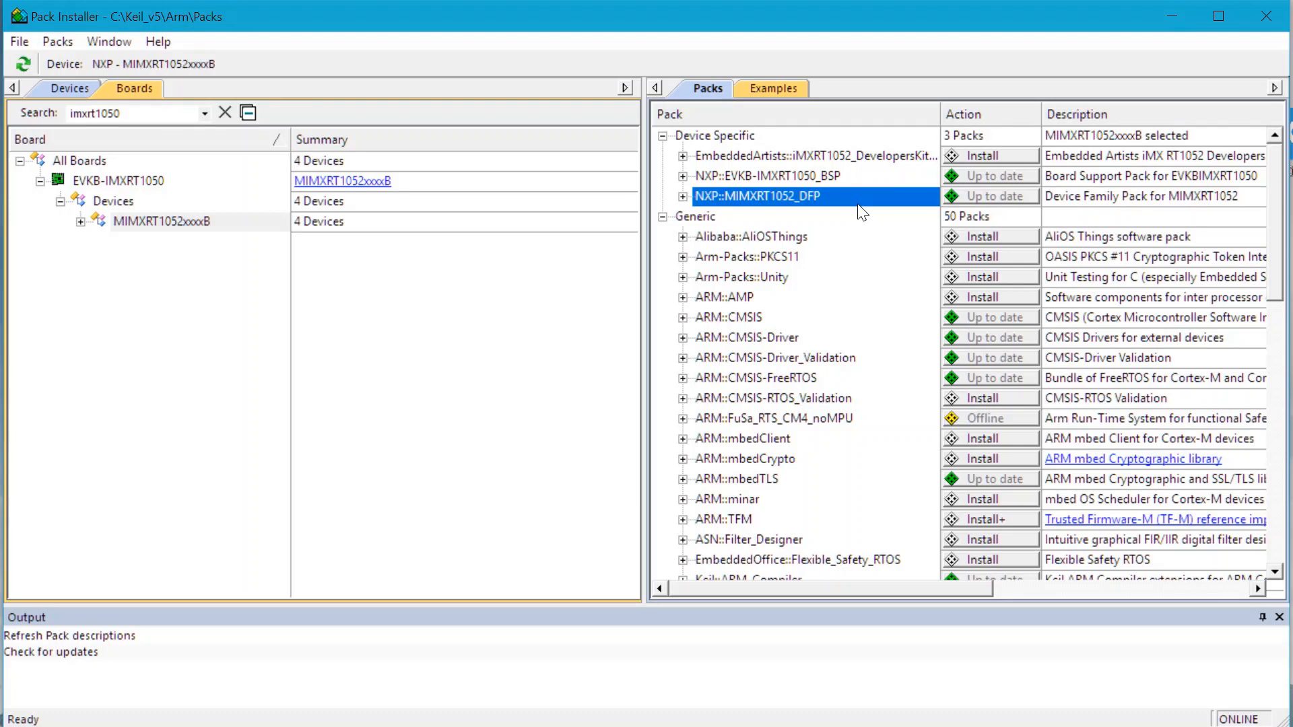
pyautogui.click(852, 179)
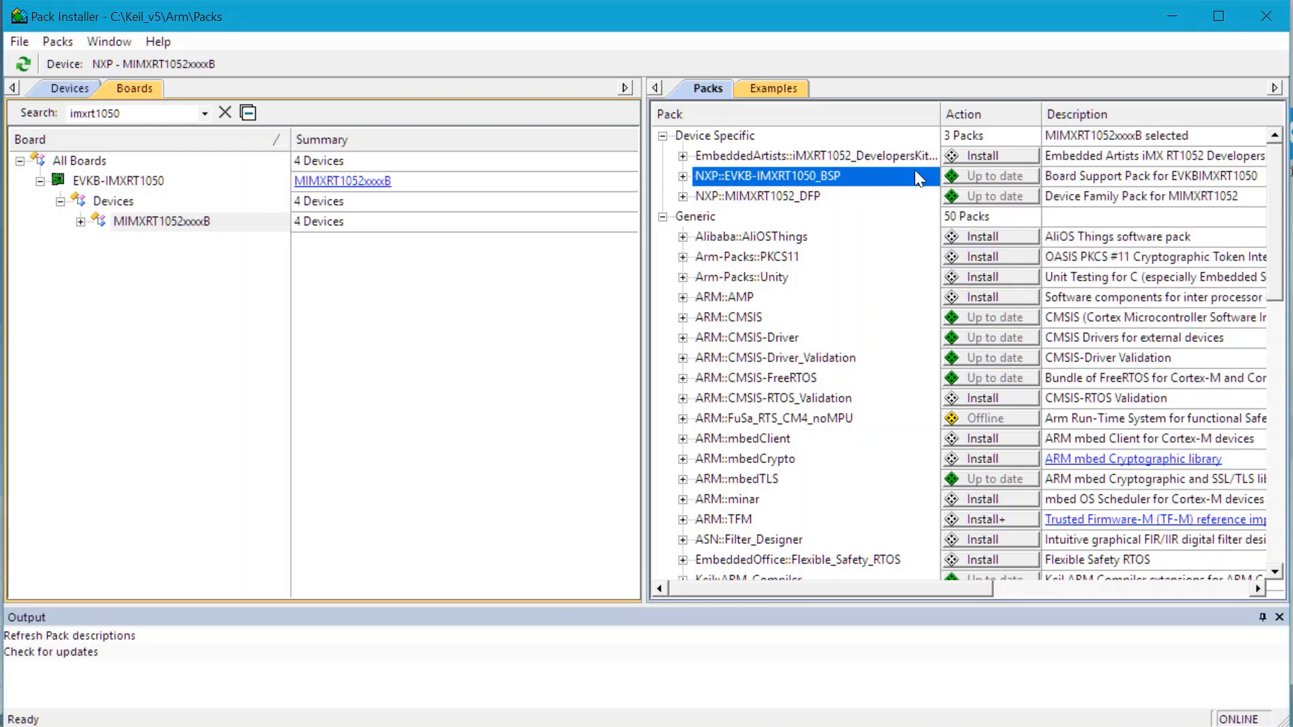
# Find and select the iled_blinky example in the device's Examples list
pyautogui.click(775, 88)
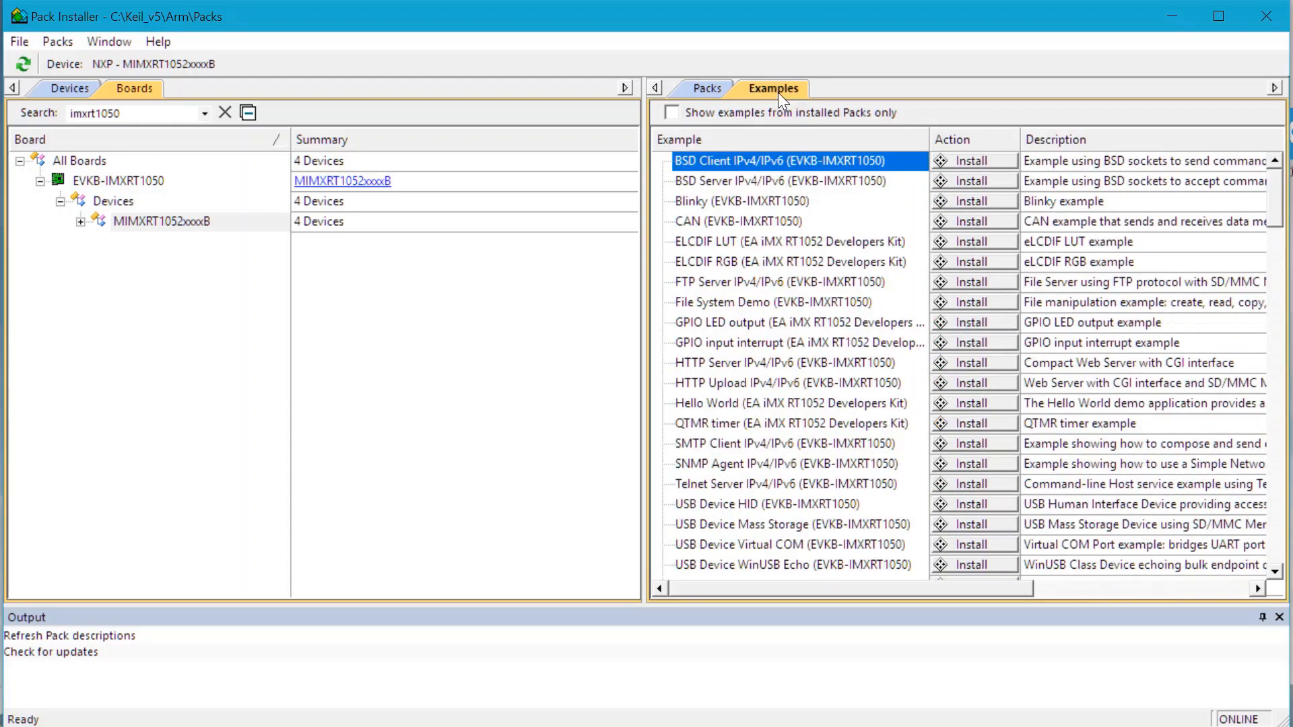
pyautogui.scroll(-3, 885, 323)
pyautogui.scroll(-12, 885, 324)
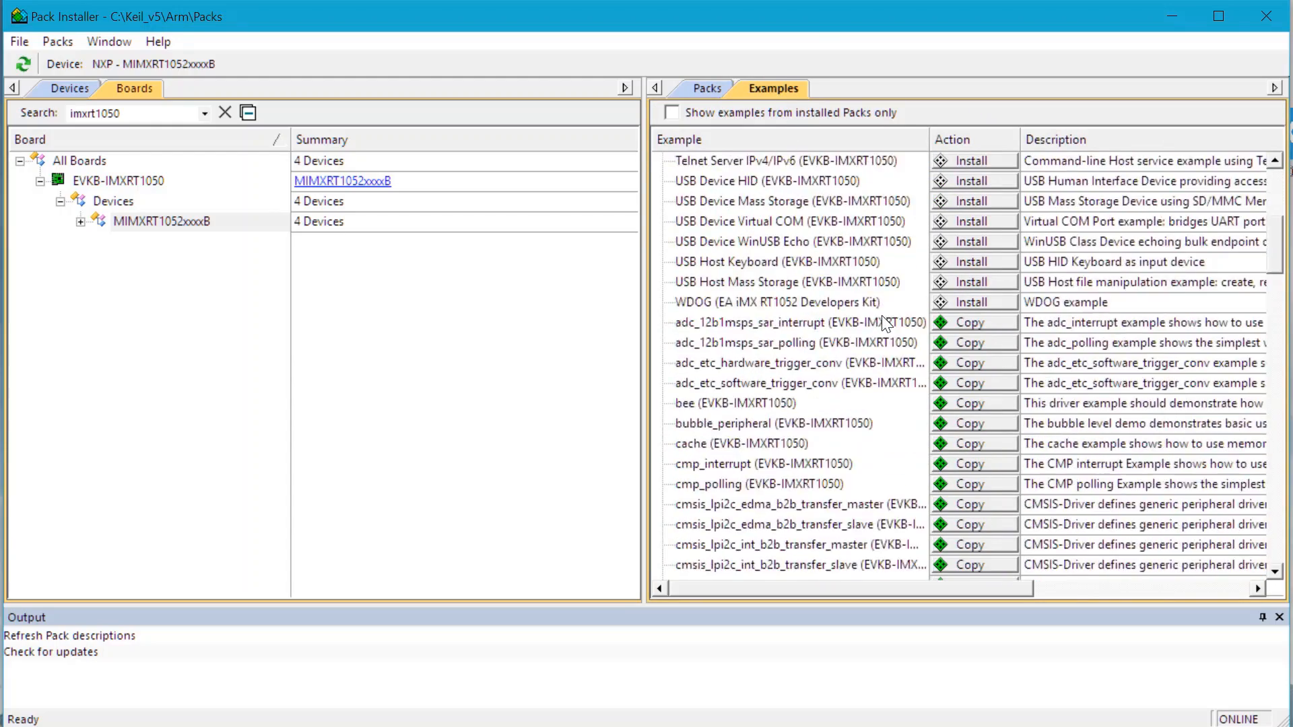
pyautogui.scroll(-9, 874, 324)
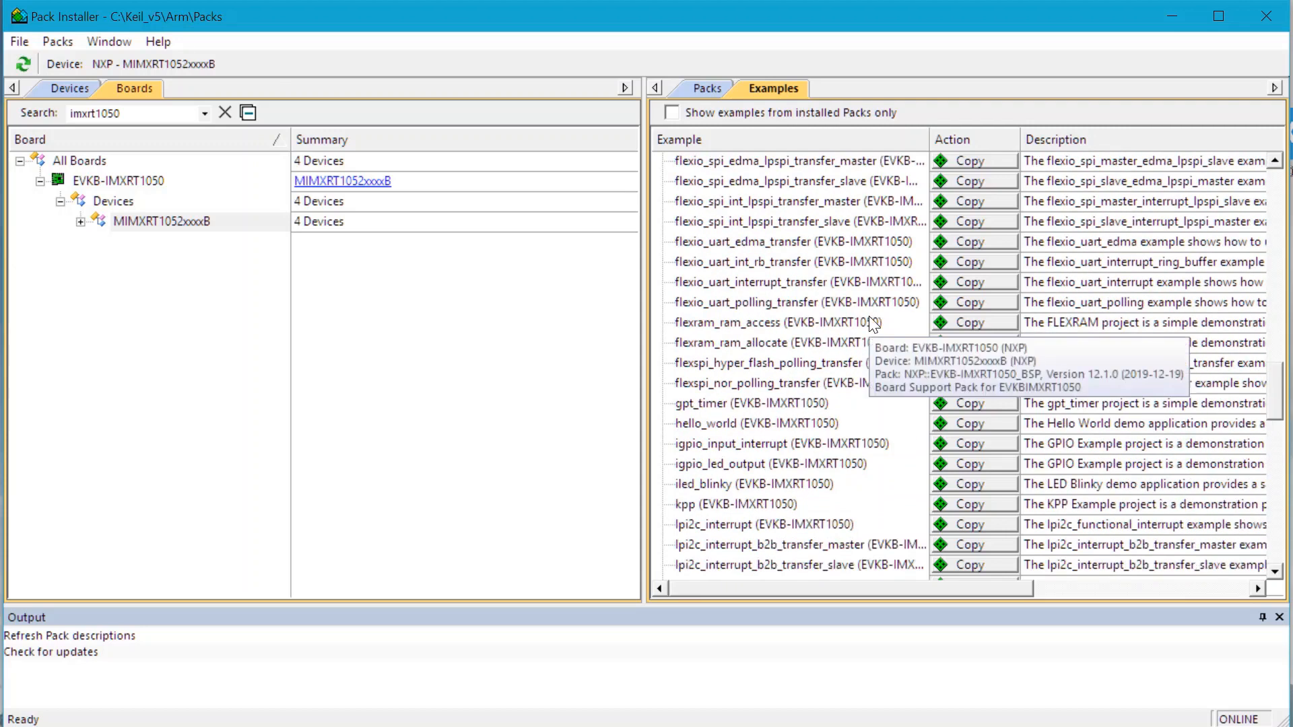
pyautogui.click(795, 484)
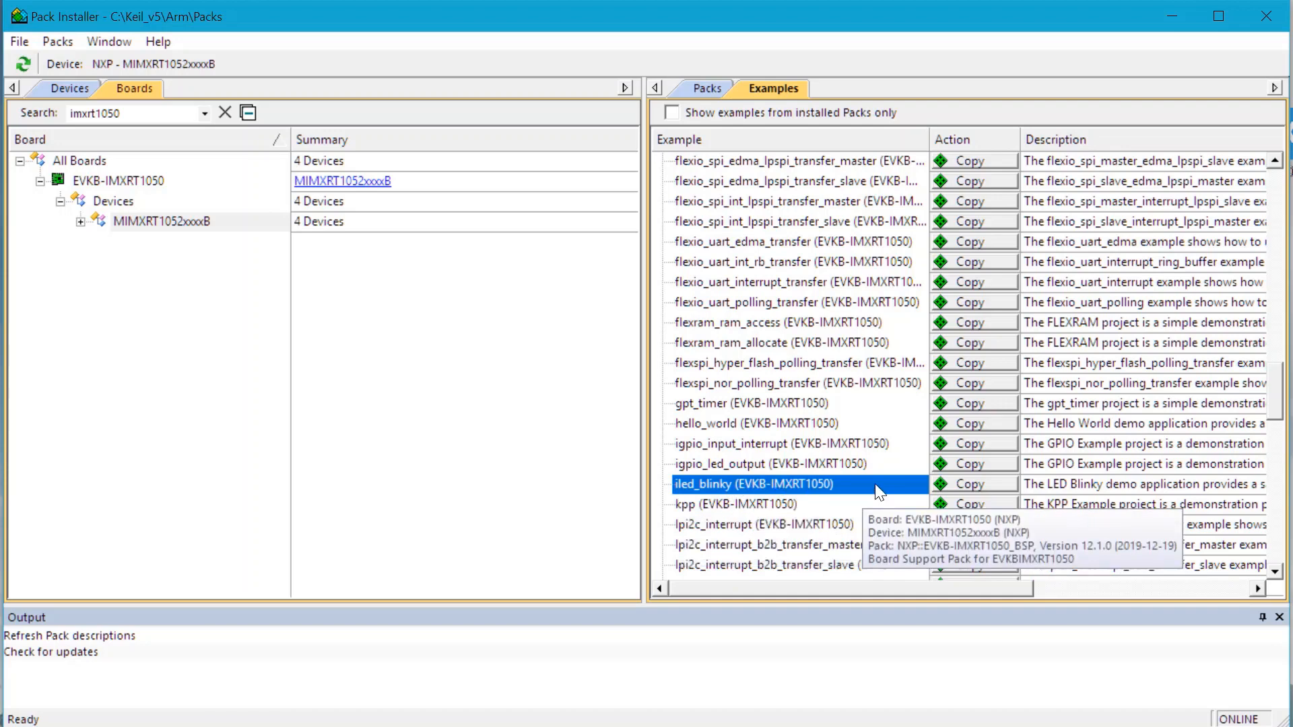
# Copy iled_blinky to C:\nxp\iled_blinky, agreeing to create the folder
pyautogui.click(983, 485)
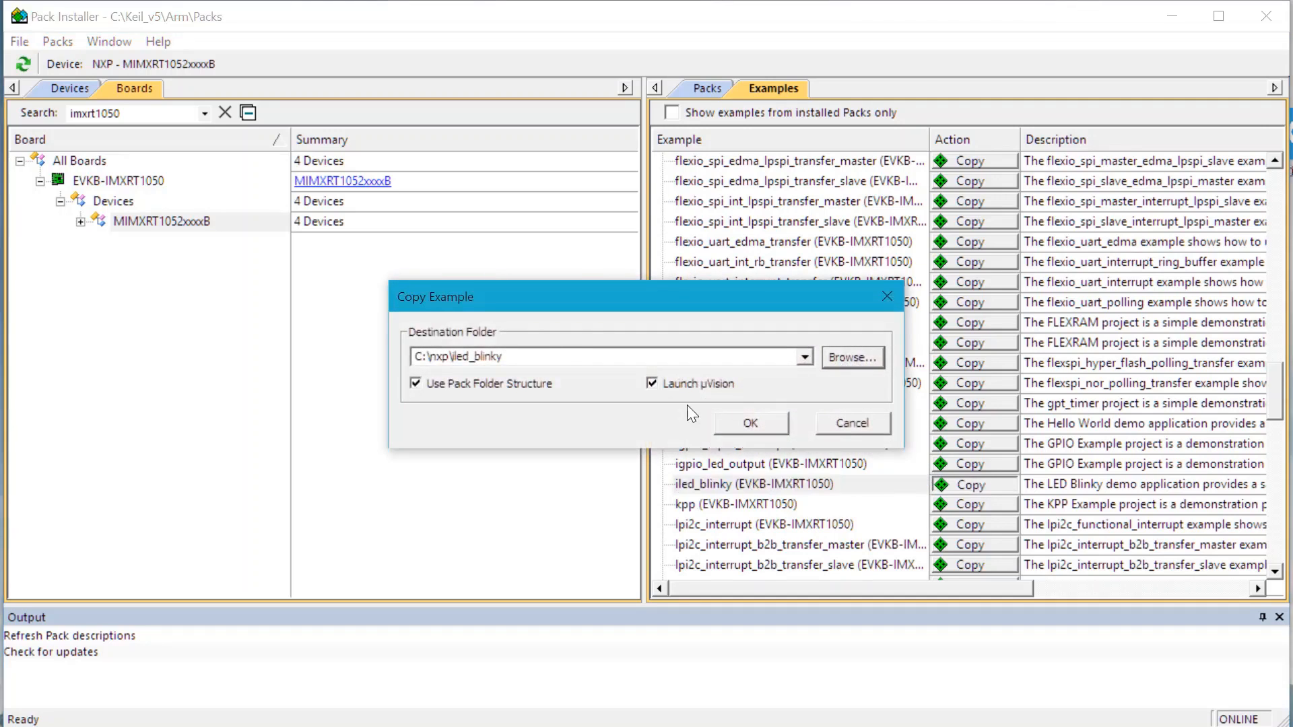
pyautogui.doubleClick(548, 360)
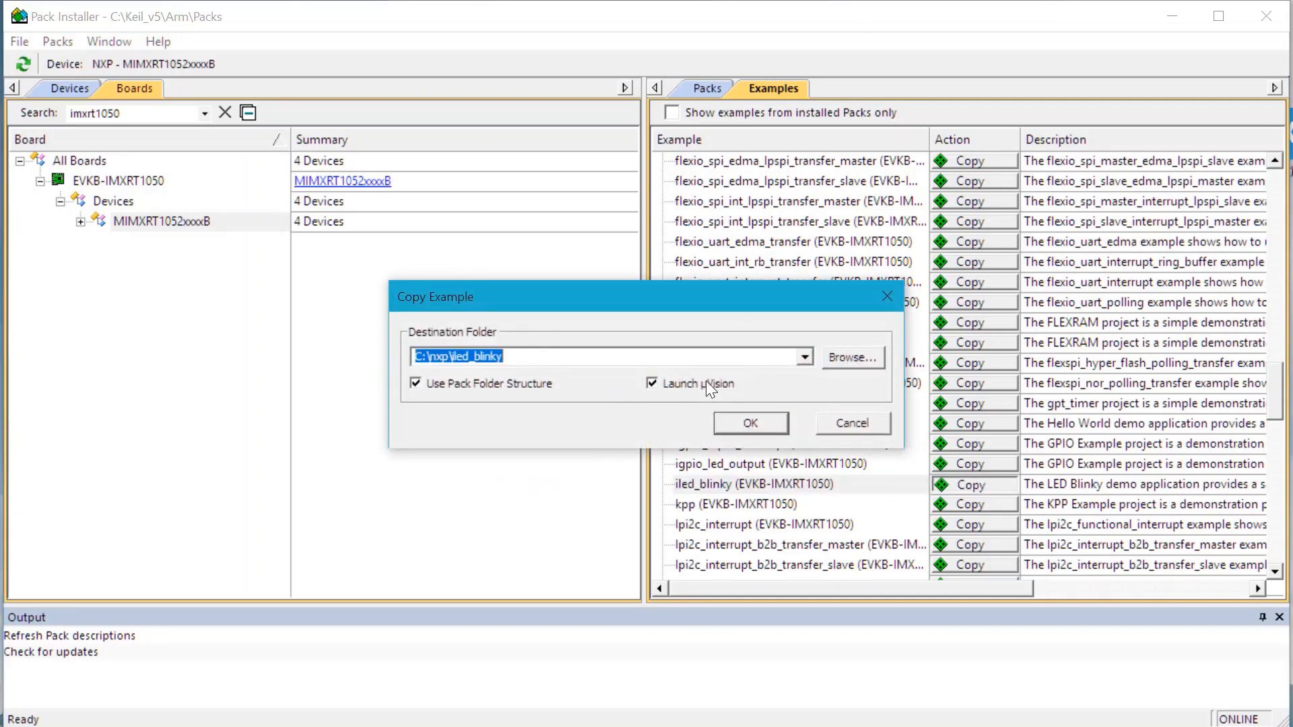
pyautogui.click(749, 422)
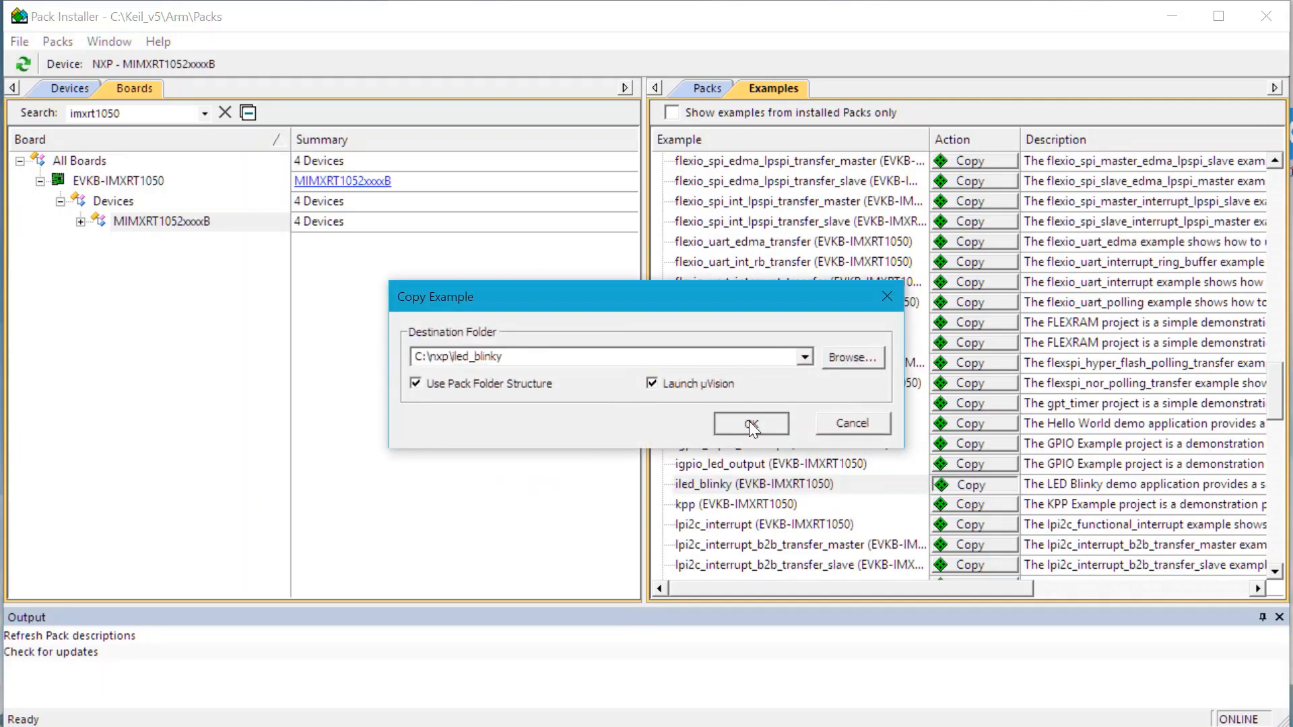
pyautogui.click(638, 418)
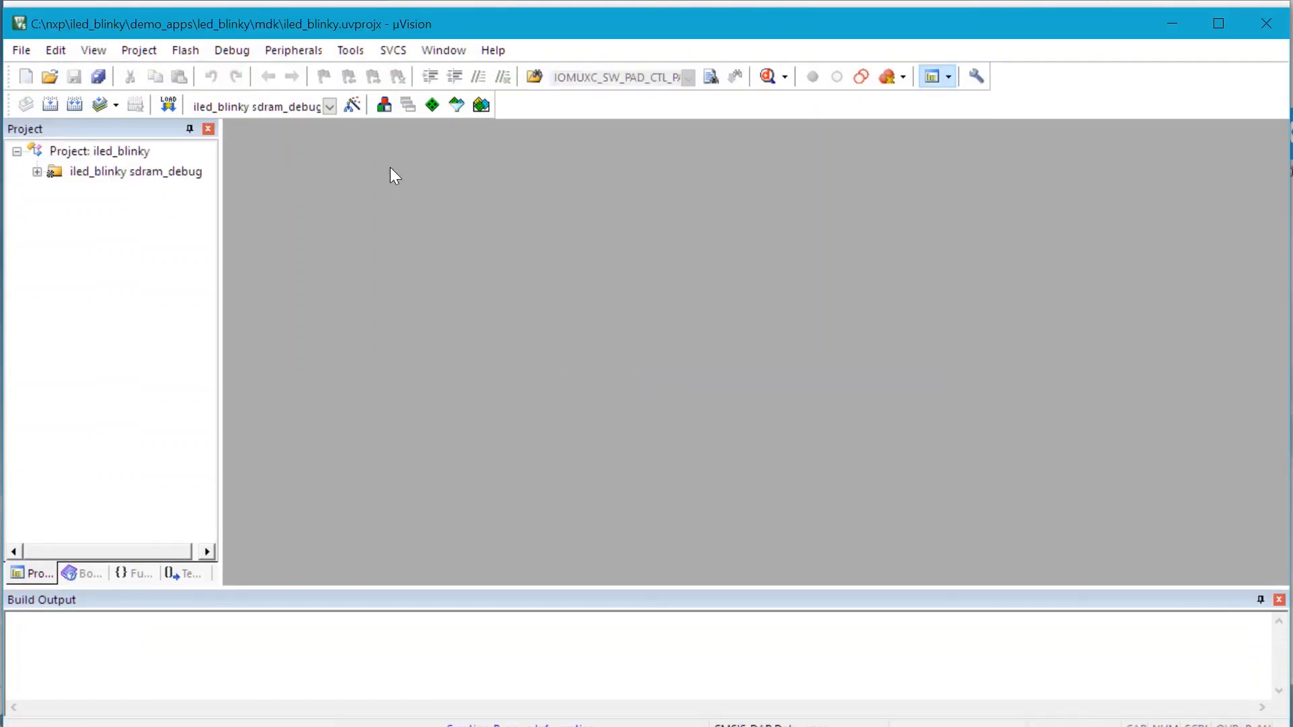
# Keep the sdram_debug target and open board.c from the Board Support group
pyautogui.click(333, 104)
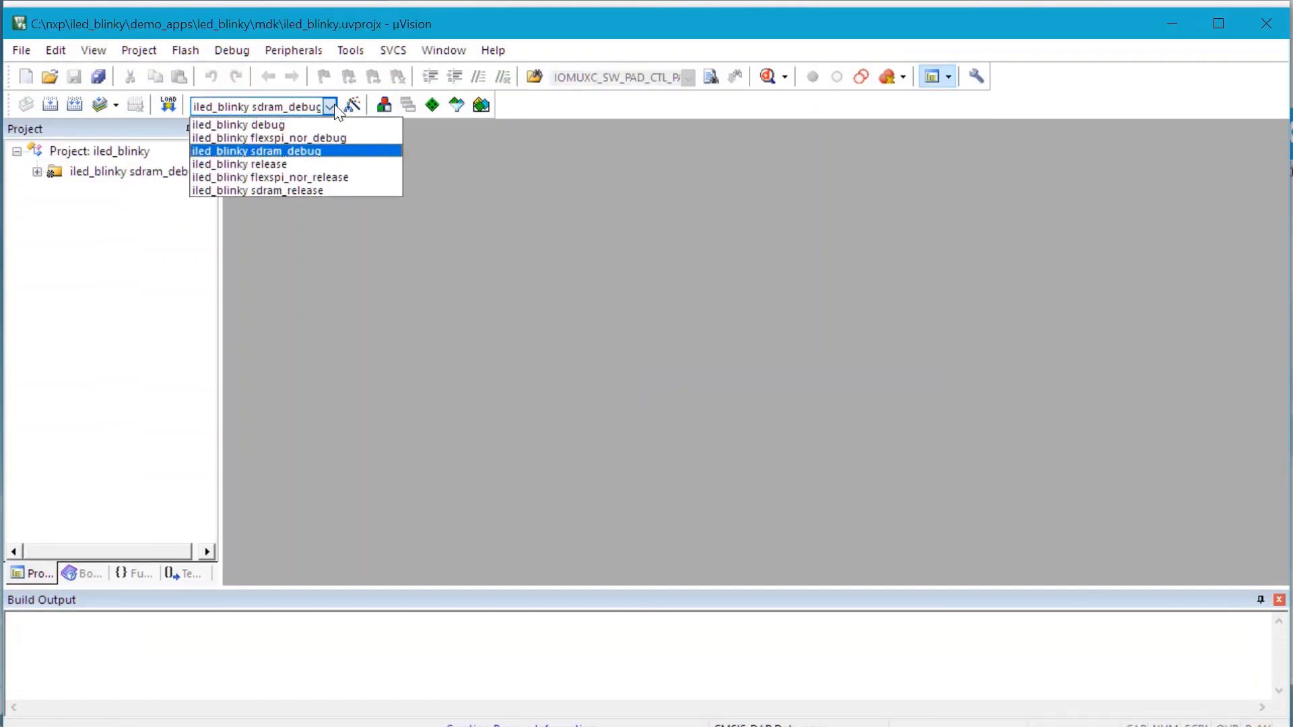
pyautogui.click(340, 152)
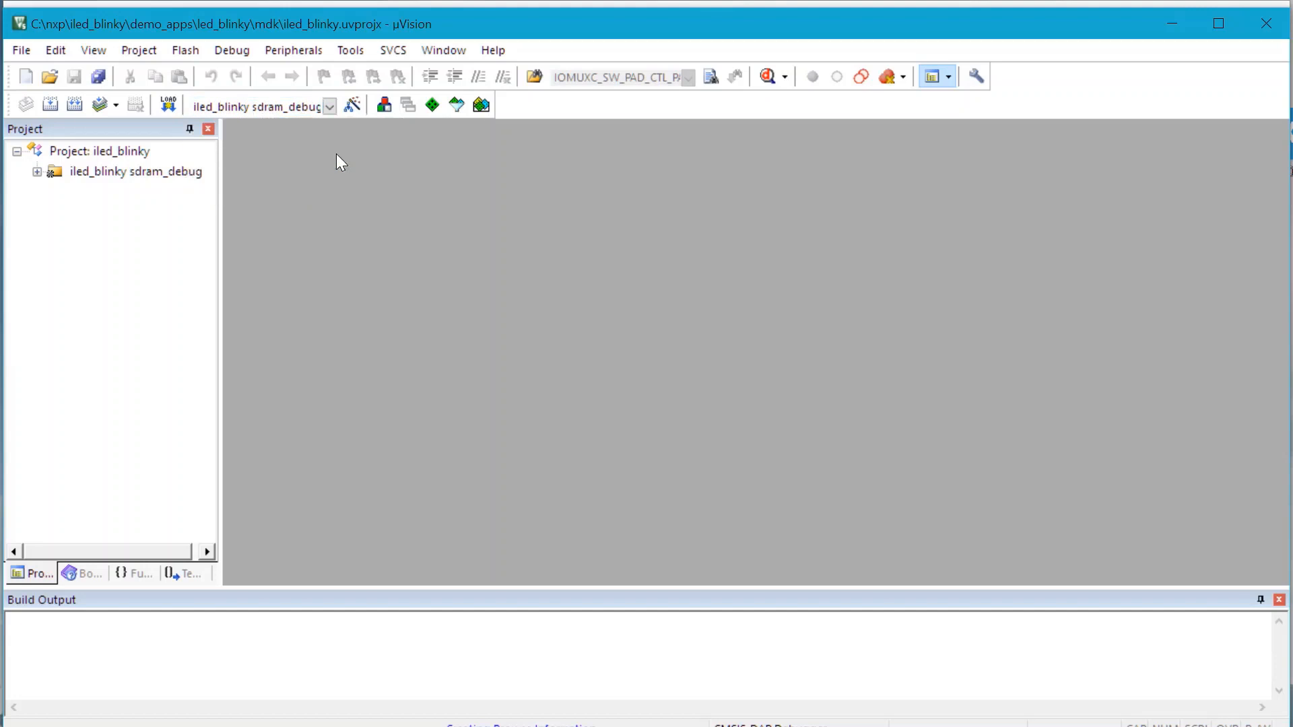
pyautogui.click(37, 172)
pyautogui.click(58, 232)
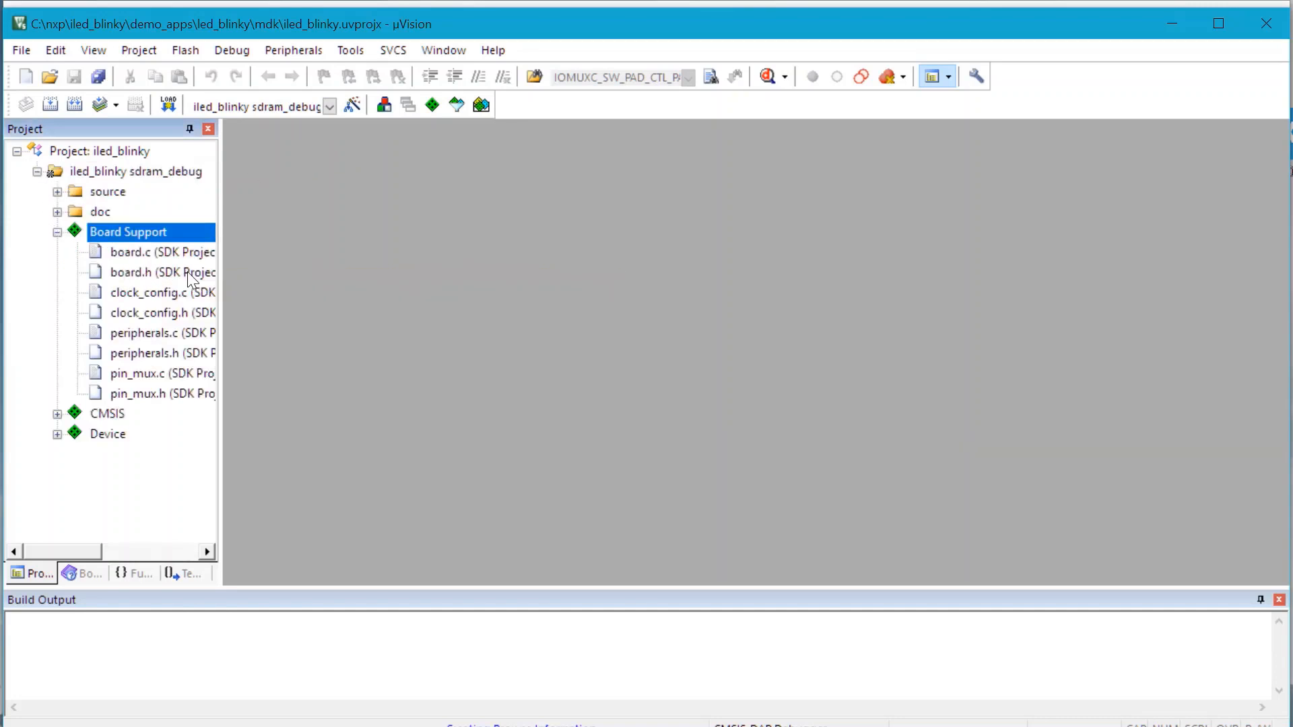
pyautogui.moveTo(219, 279); pyautogui.dragTo(458, 275)
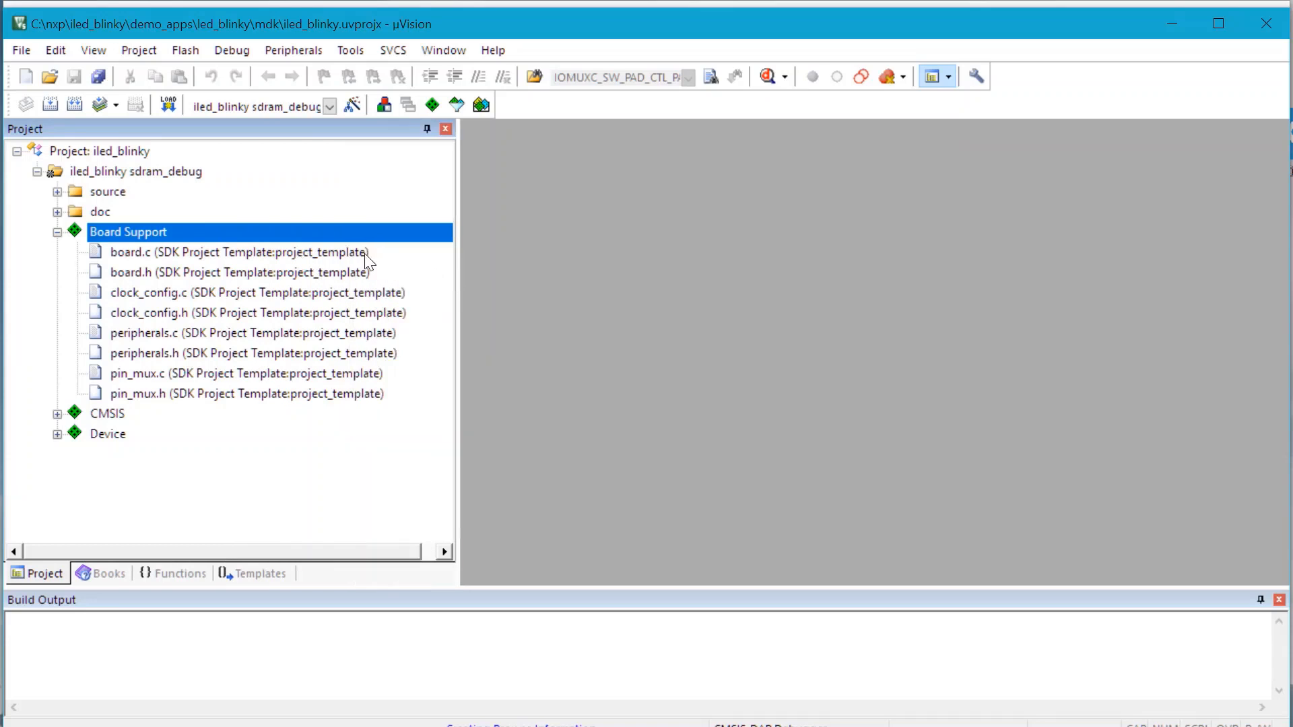
pyautogui.doubleClick(285, 252)
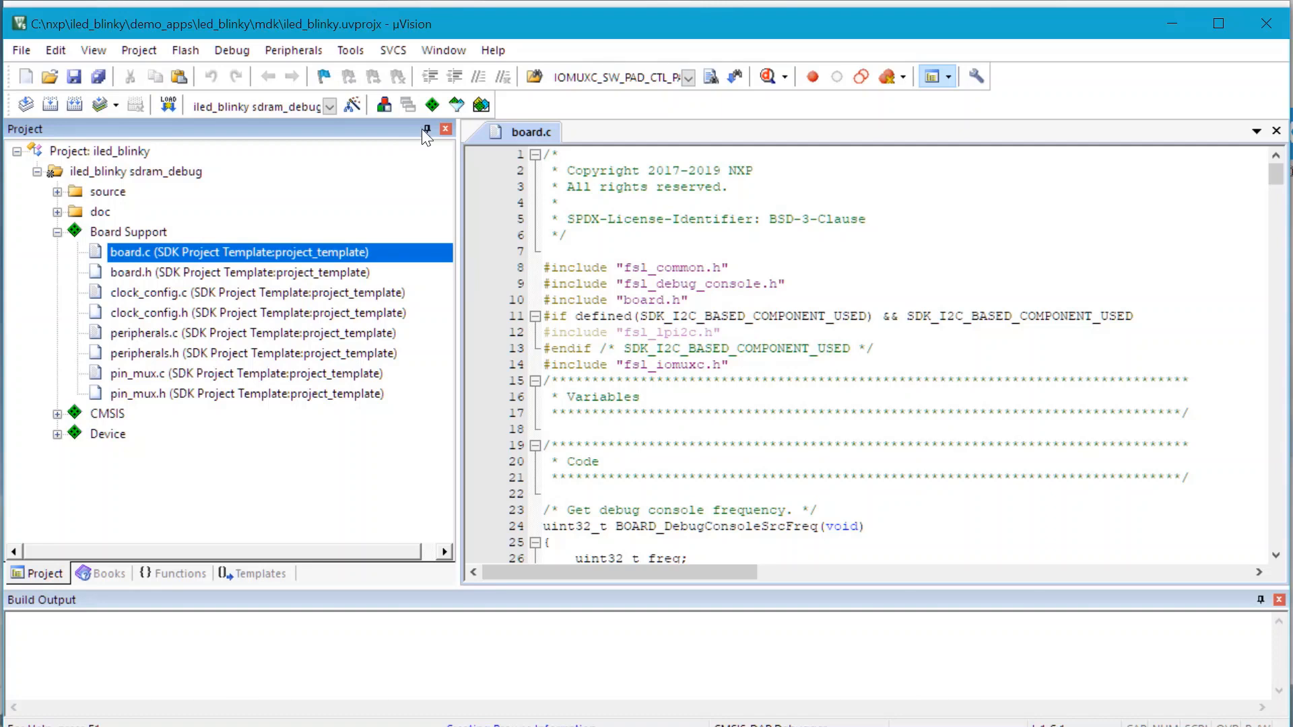
# In Manage Run-Time Environment, keep evkbimxrt1050 as the project_template variant
pyautogui.click(431, 112)
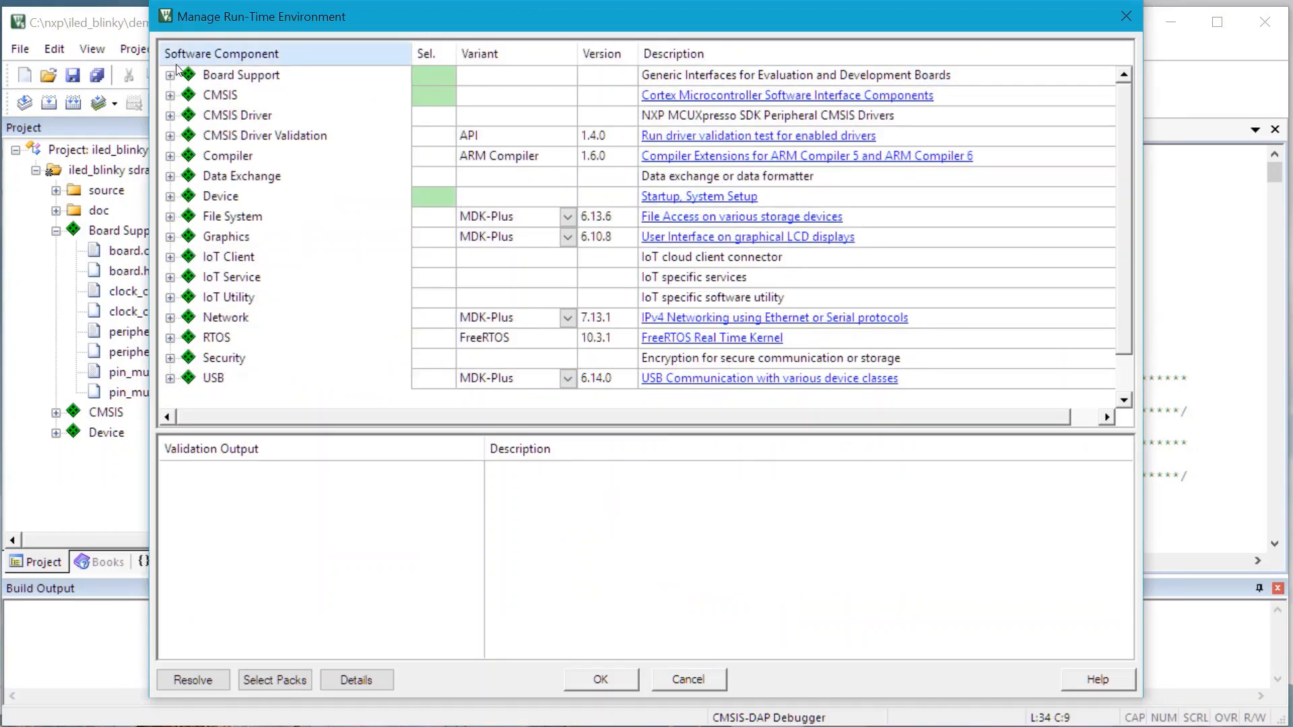
pyautogui.click(171, 76)
pyautogui.click(190, 96)
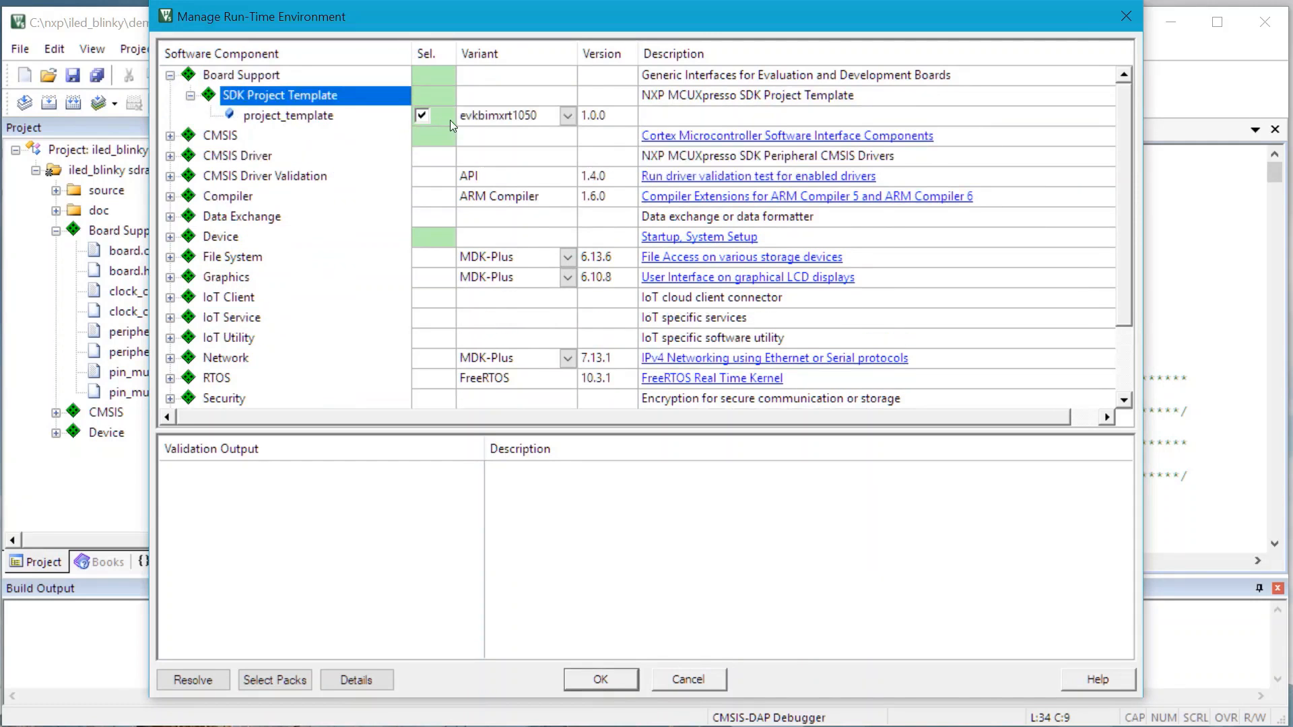
pyautogui.click(568, 114)
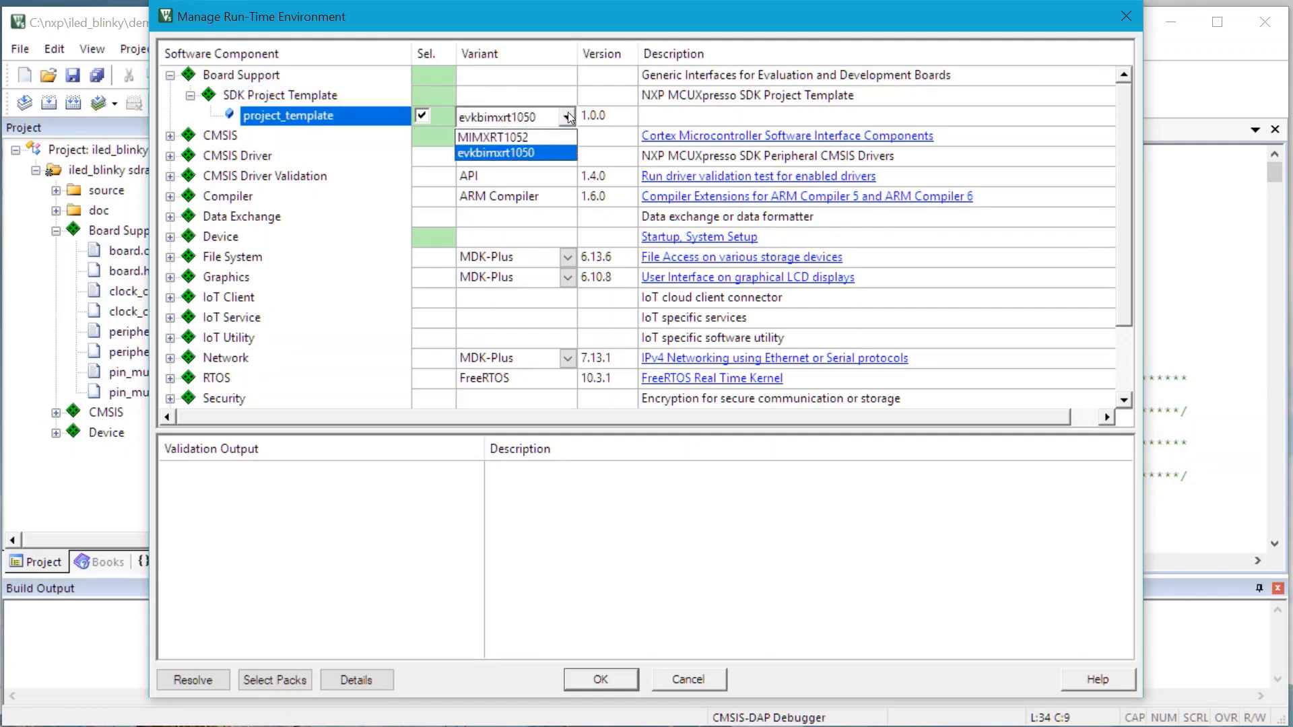
pyautogui.click(563, 154)
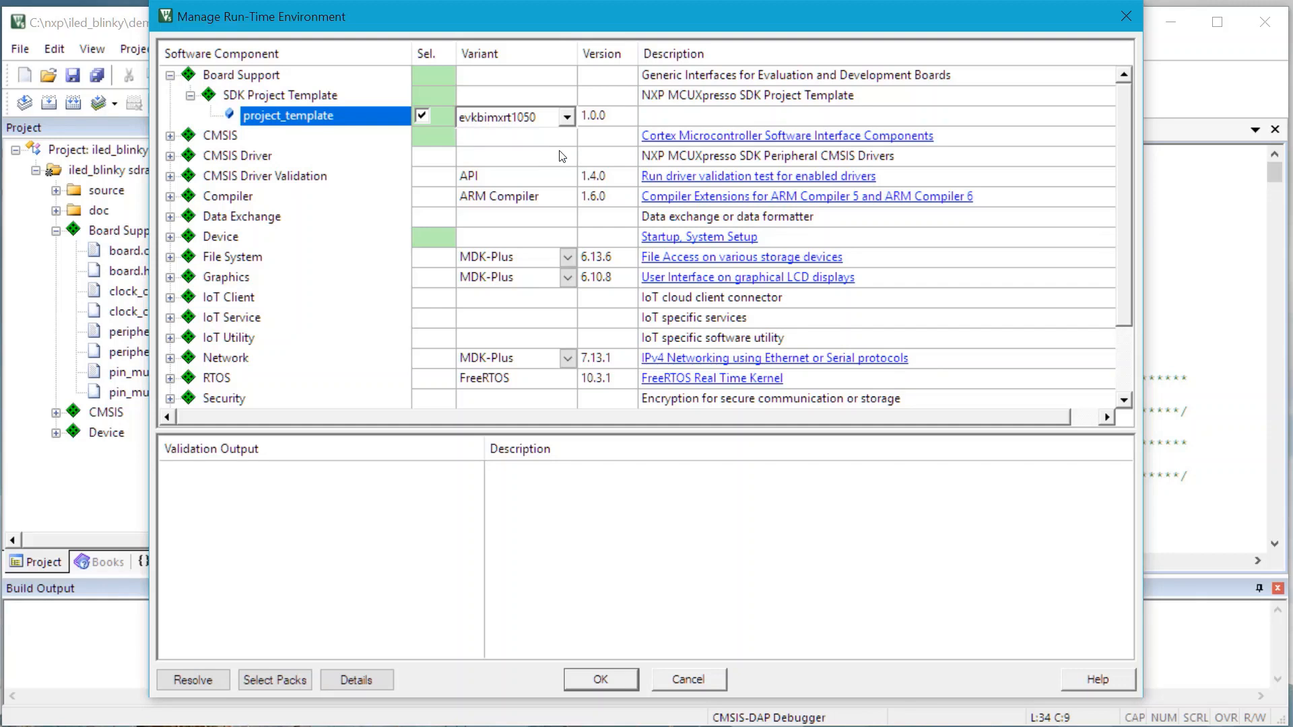
# Review the Device SDK Drivers, accept the components, and switch to Config Tools
pyautogui.click(171, 237)
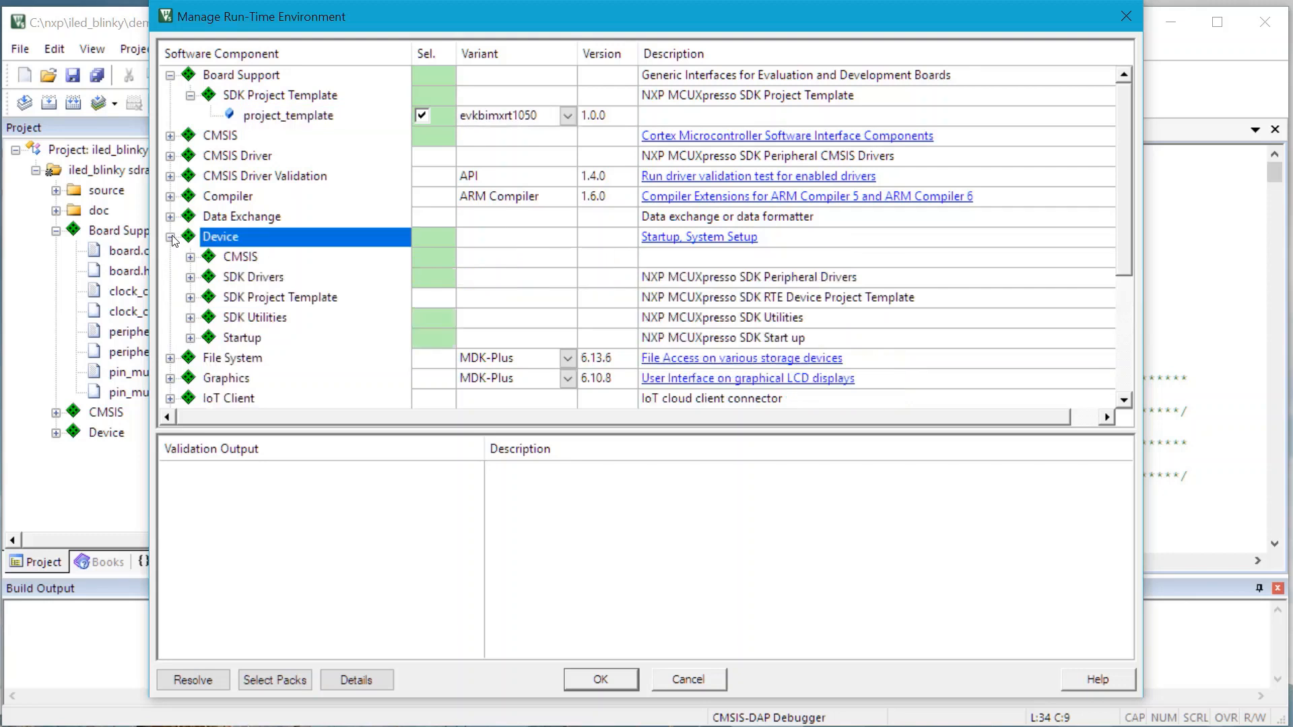
pyautogui.click(191, 278)
pyautogui.scroll(-2, 367, 280)
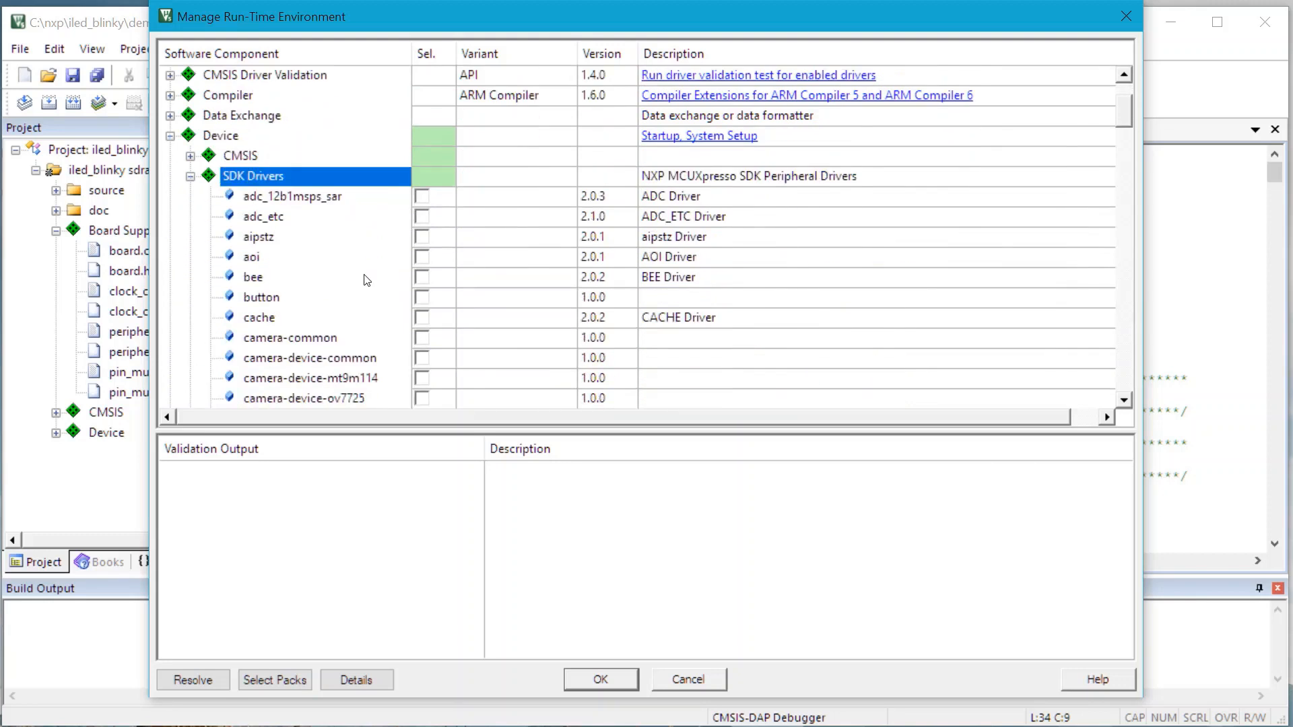
pyautogui.scroll(-3, 364, 256)
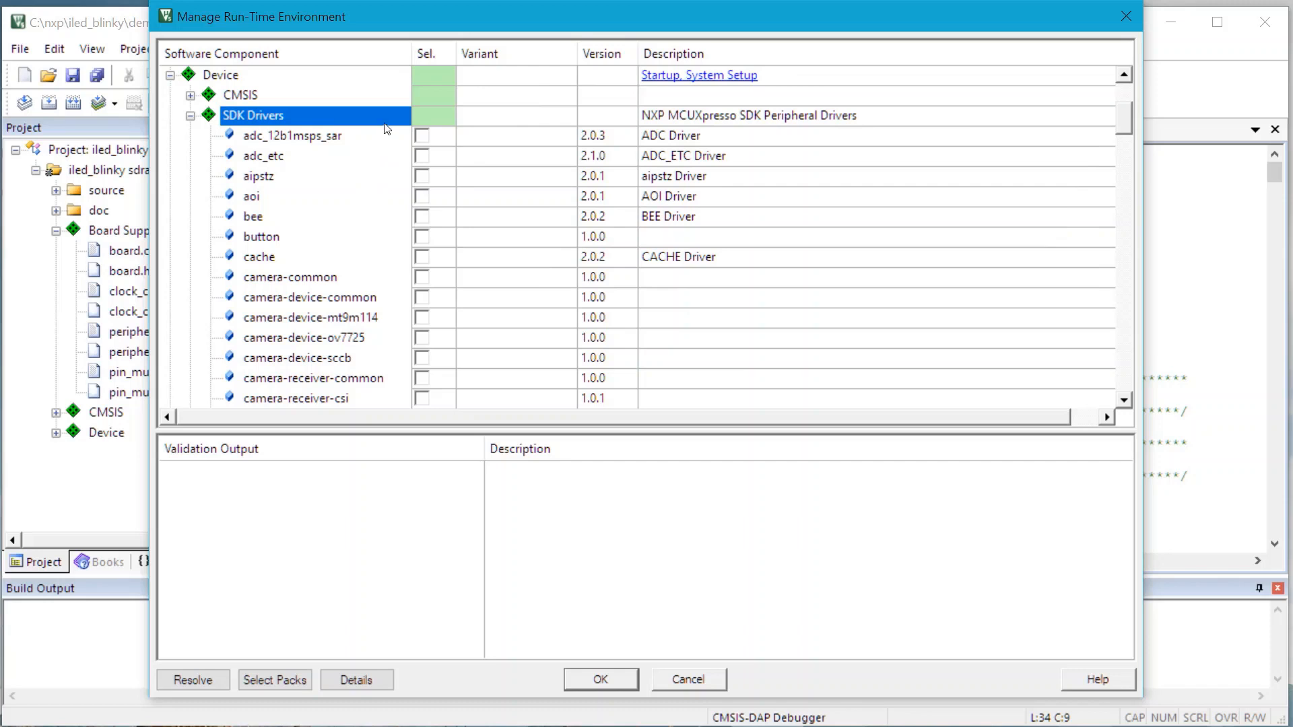
pyautogui.scroll(-4, 387, 129)
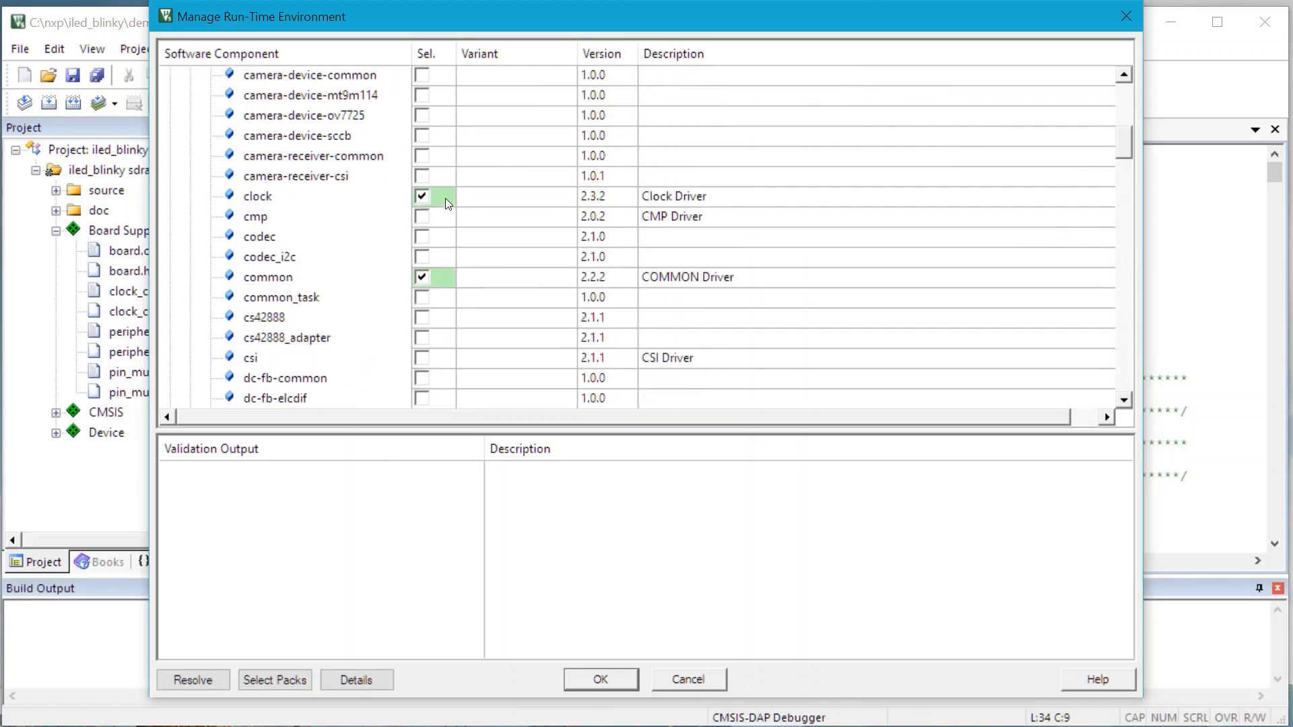
pyautogui.scroll(-1, 455, 196)
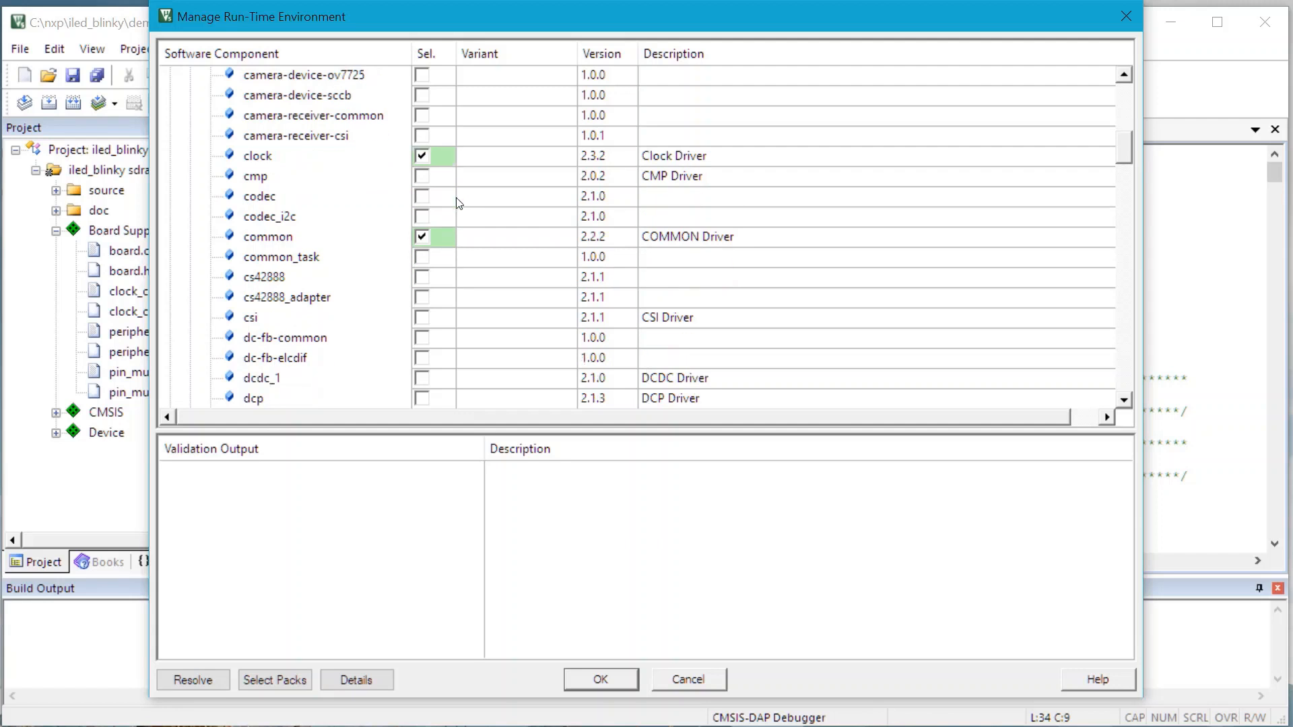
pyautogui.scroll(-9, 465, 246)
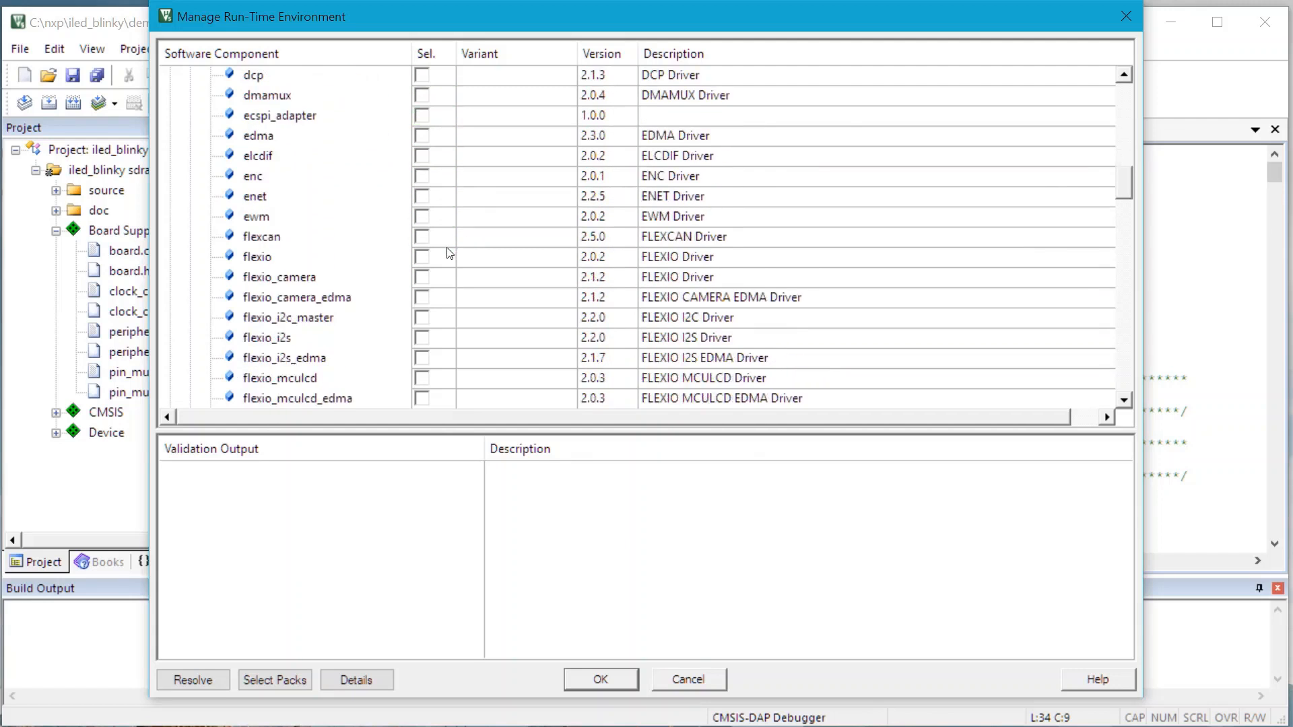
pyautogui.scroll(-5, 450, 253)
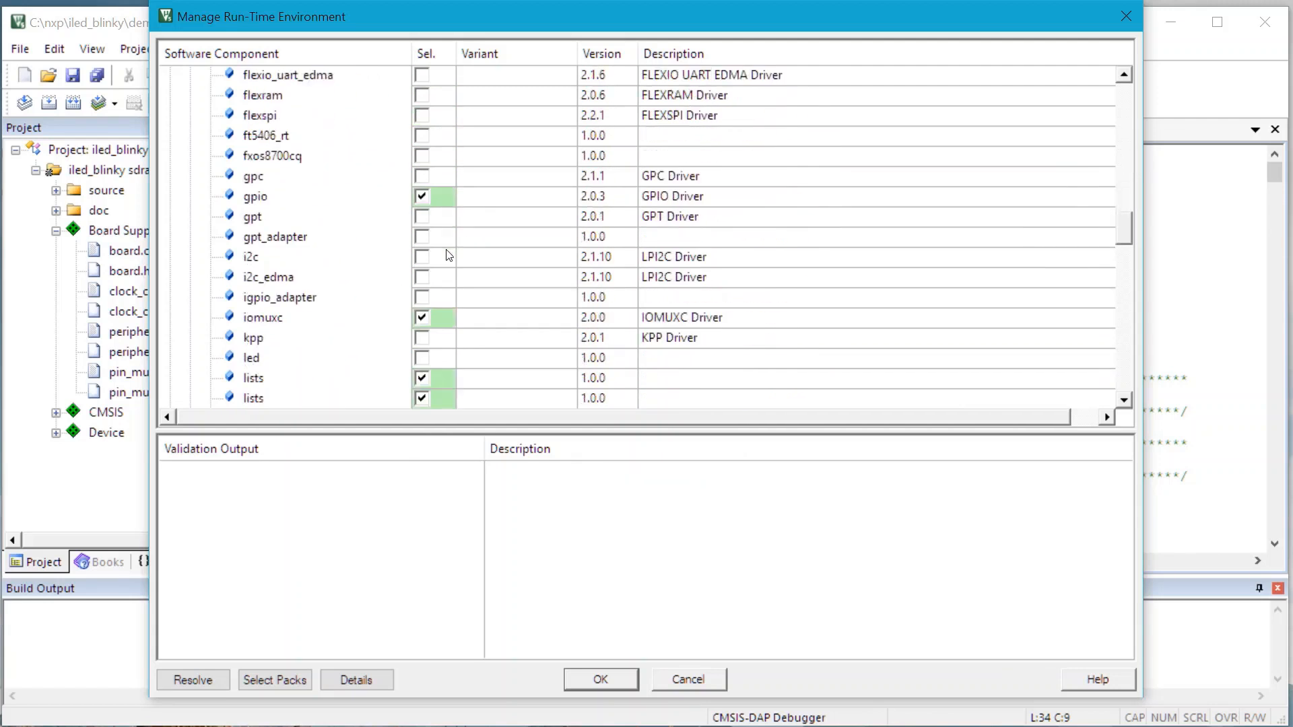
pyautogui.scroll(-2, 446, 261)
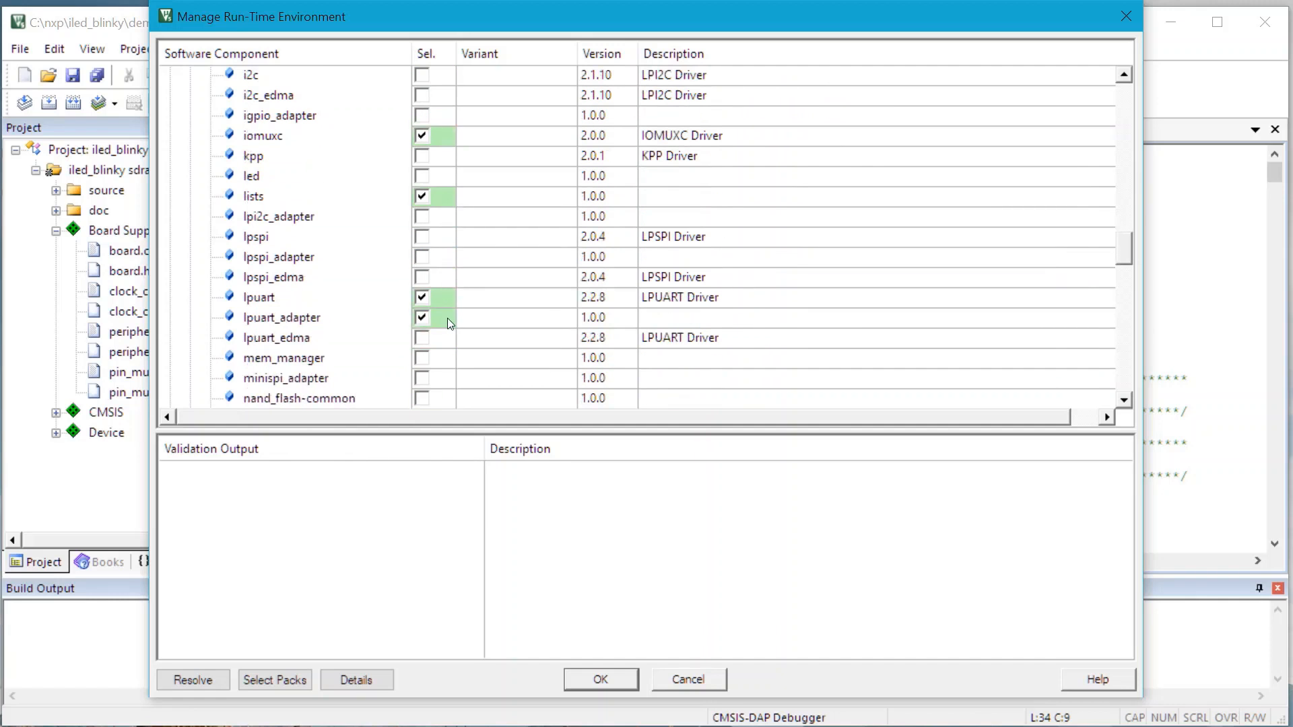
pyautogui.scroll(-9, 450, 302)
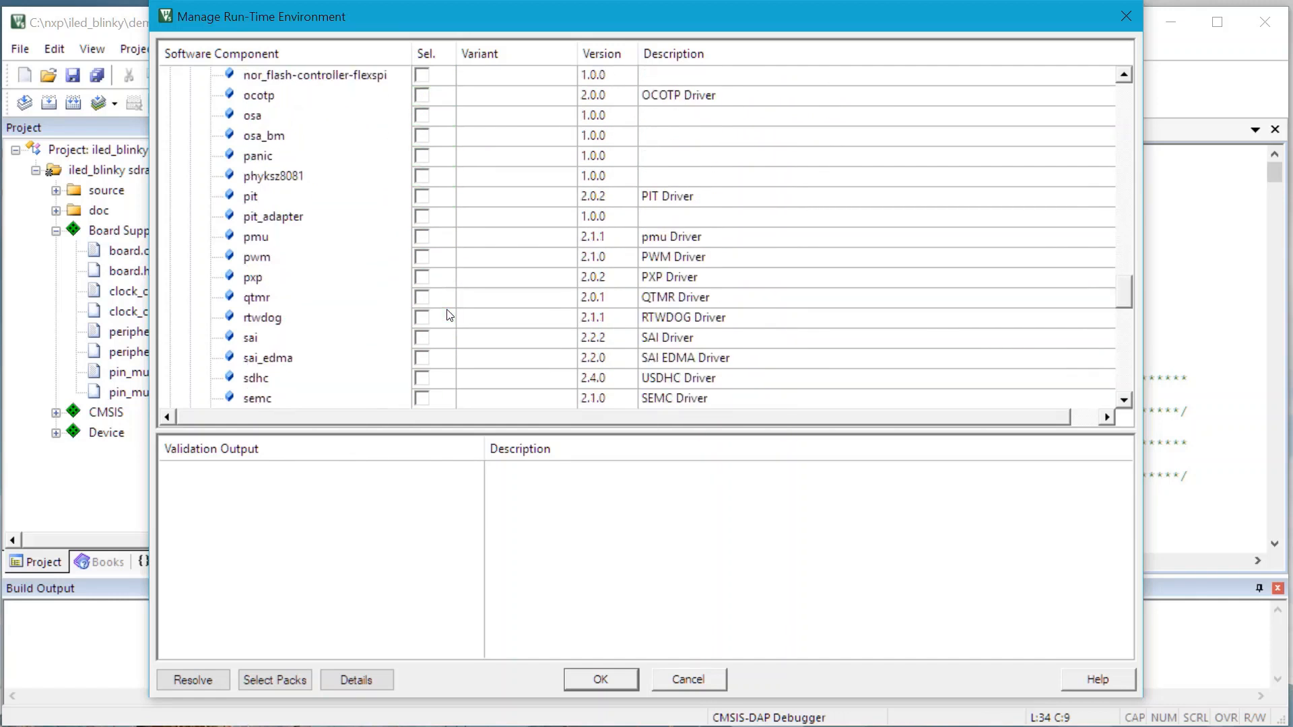
pyautogui.scroll(-7, 450, 316)
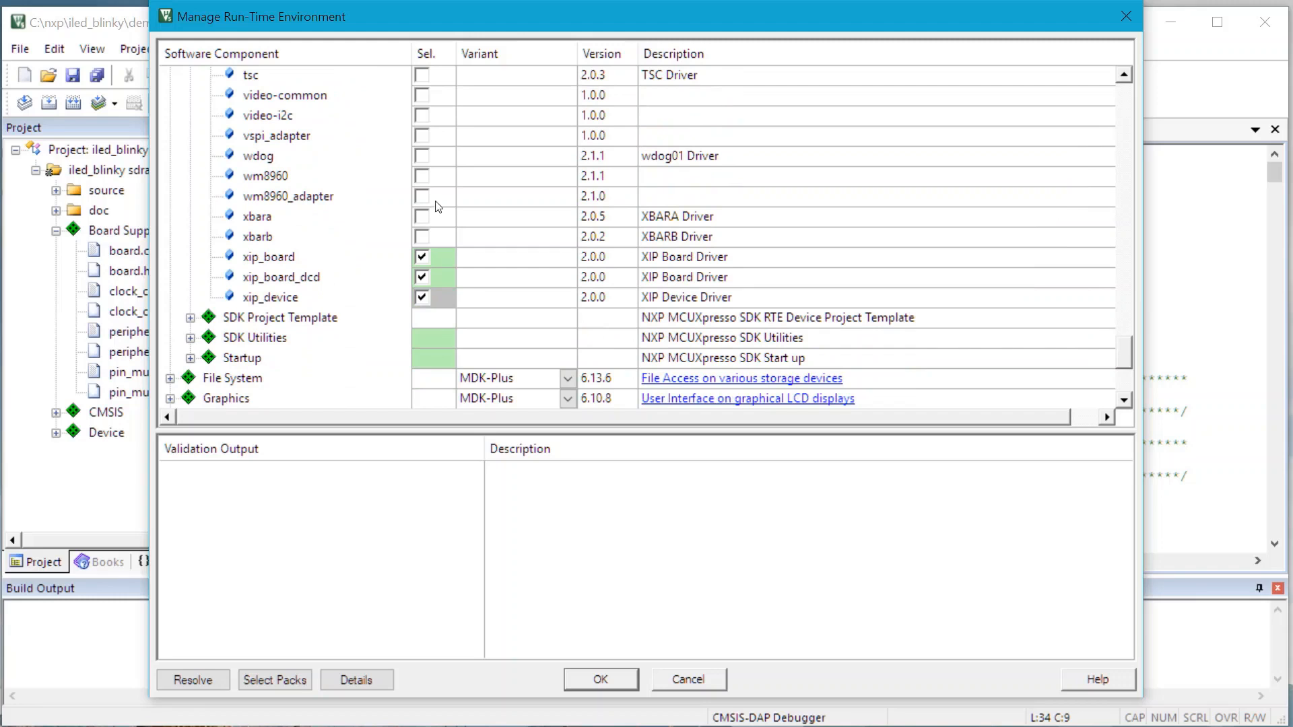
pyautogui.click(616, 679)
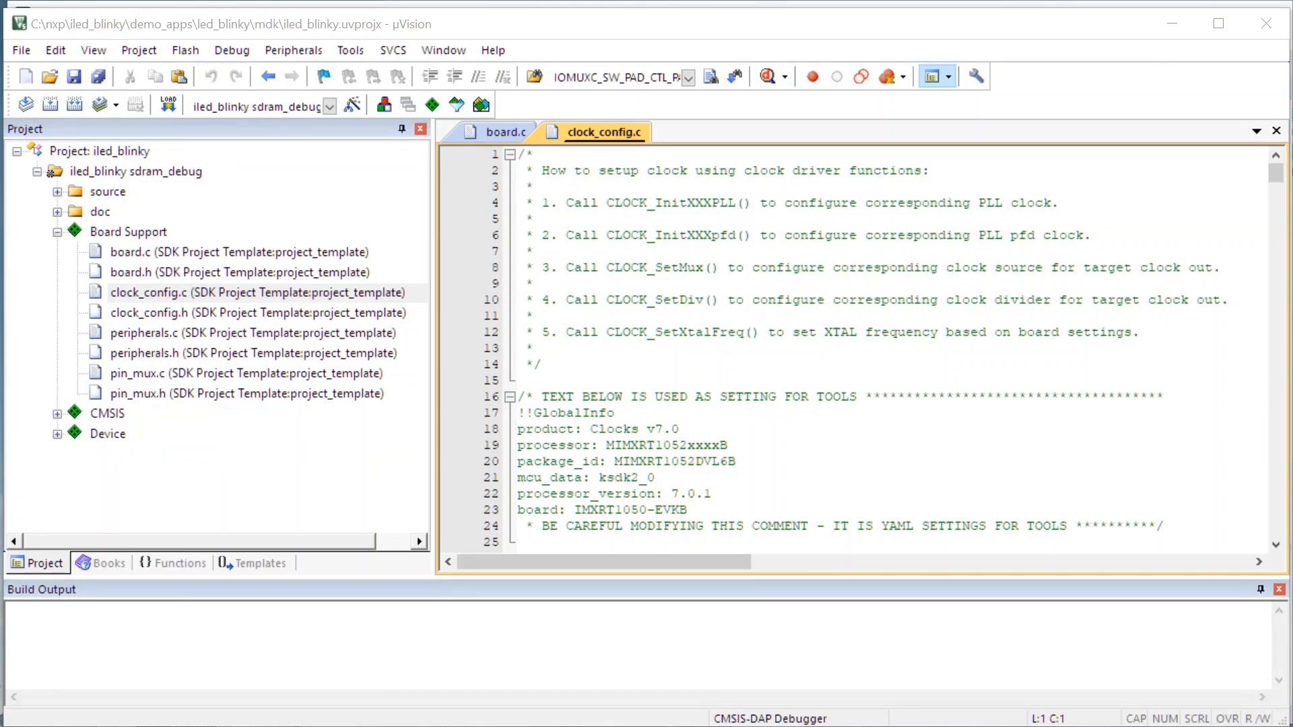
pyautogui.hotkey('alt', 'Tab')
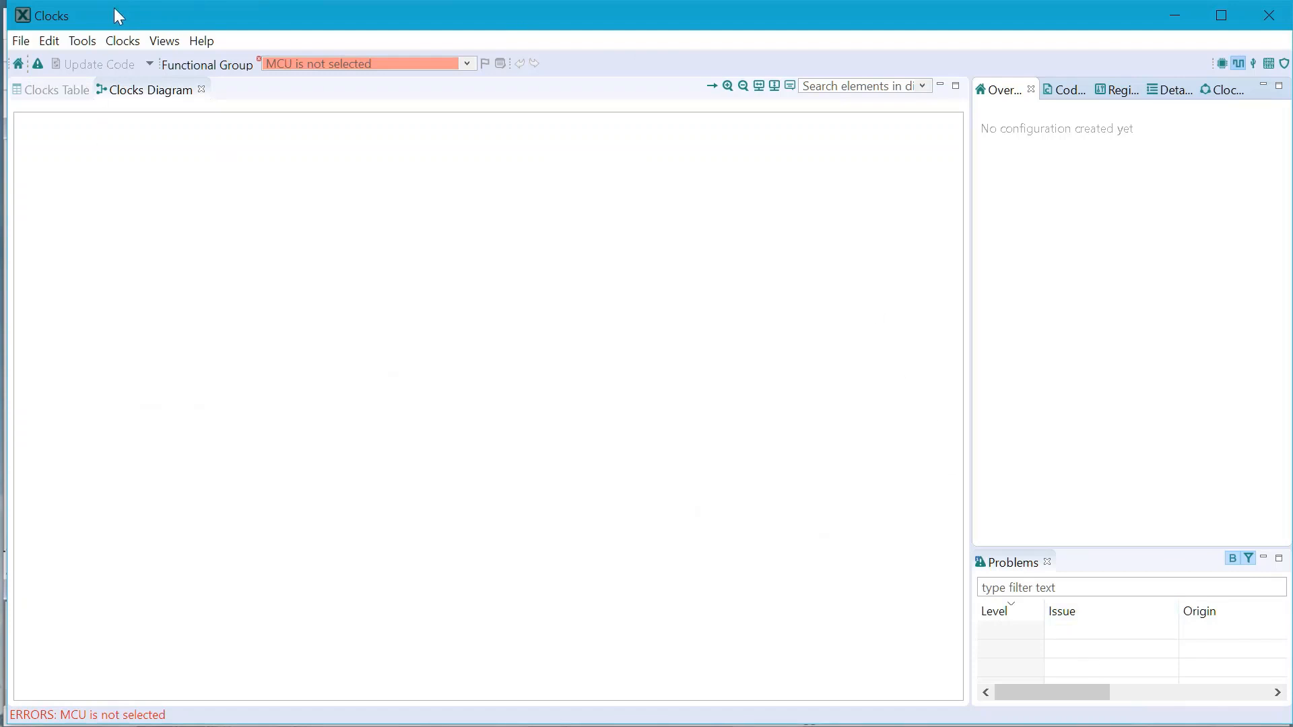
# Start a new configuration based on an existing IDE/toolchain project
pyautogui.click(28, 41)
pyautogui.moveTo(49, 40)
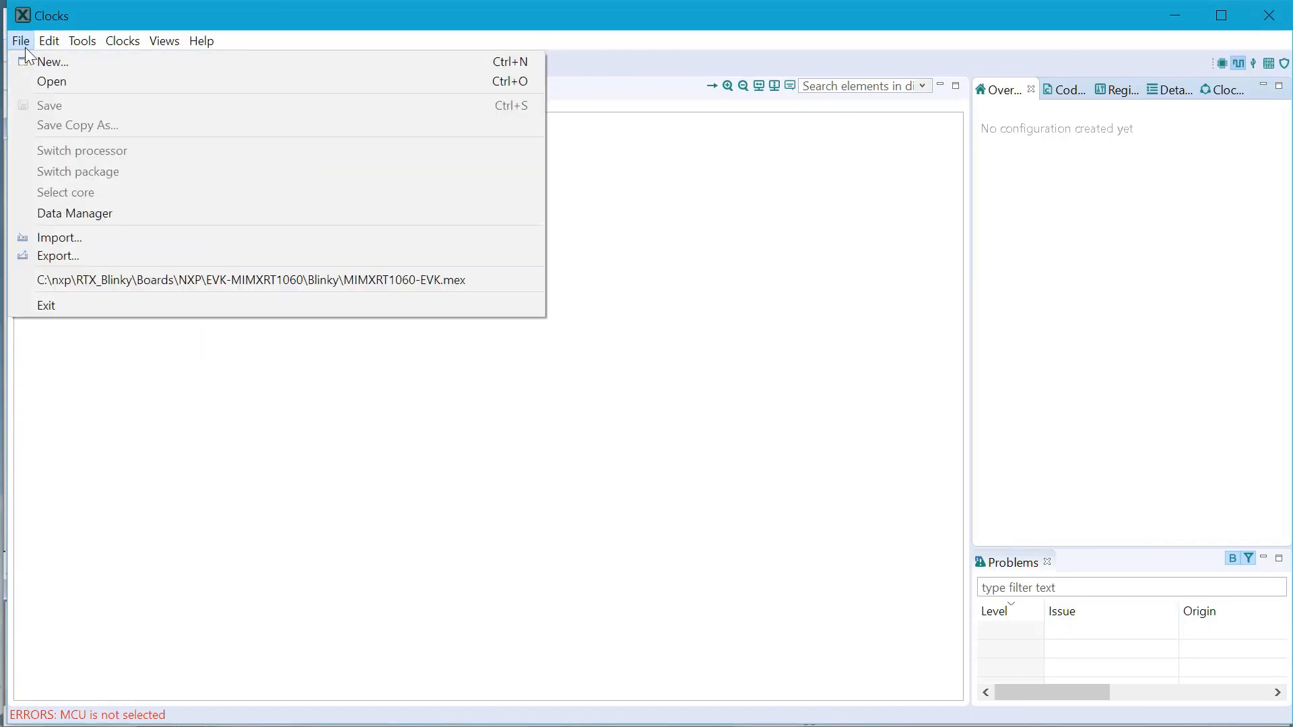
pyautogui.click(105, 57)
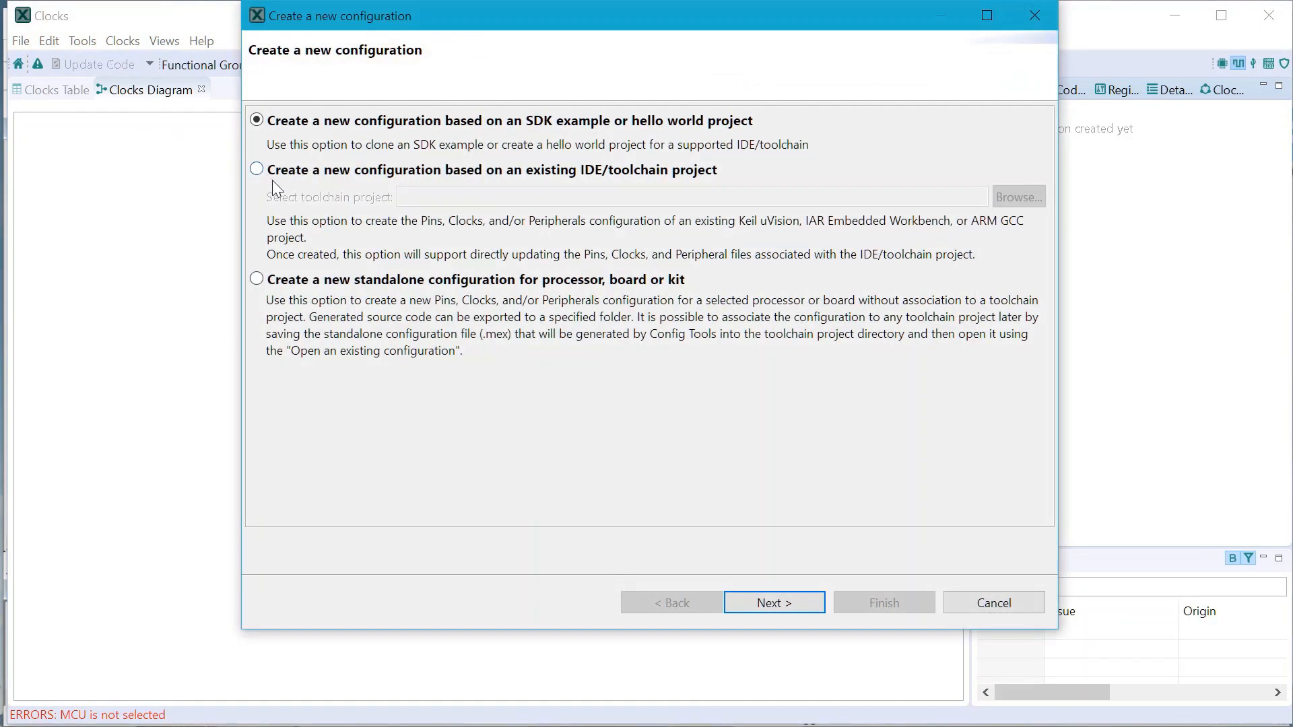
pyautogui.click(257, 170)
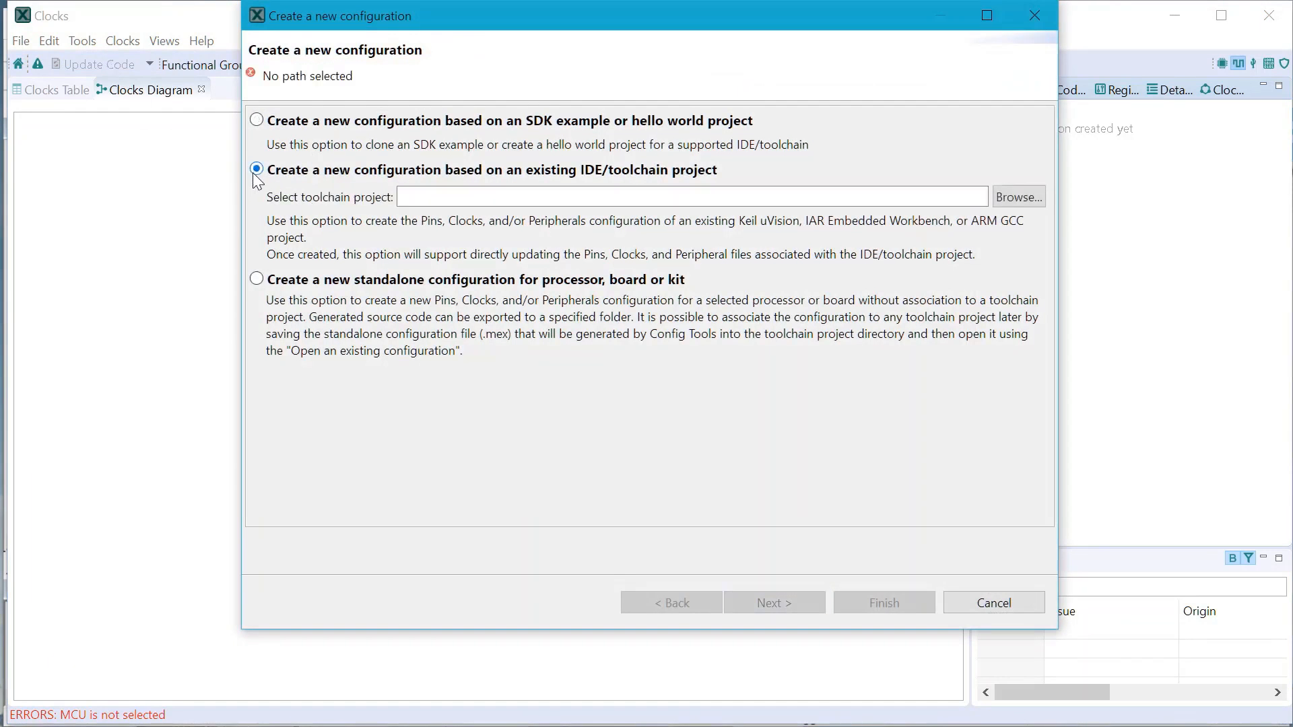
# Import the configuration from the project's mdk folder, then show the Pins view
pyautogui.click(513, 199)
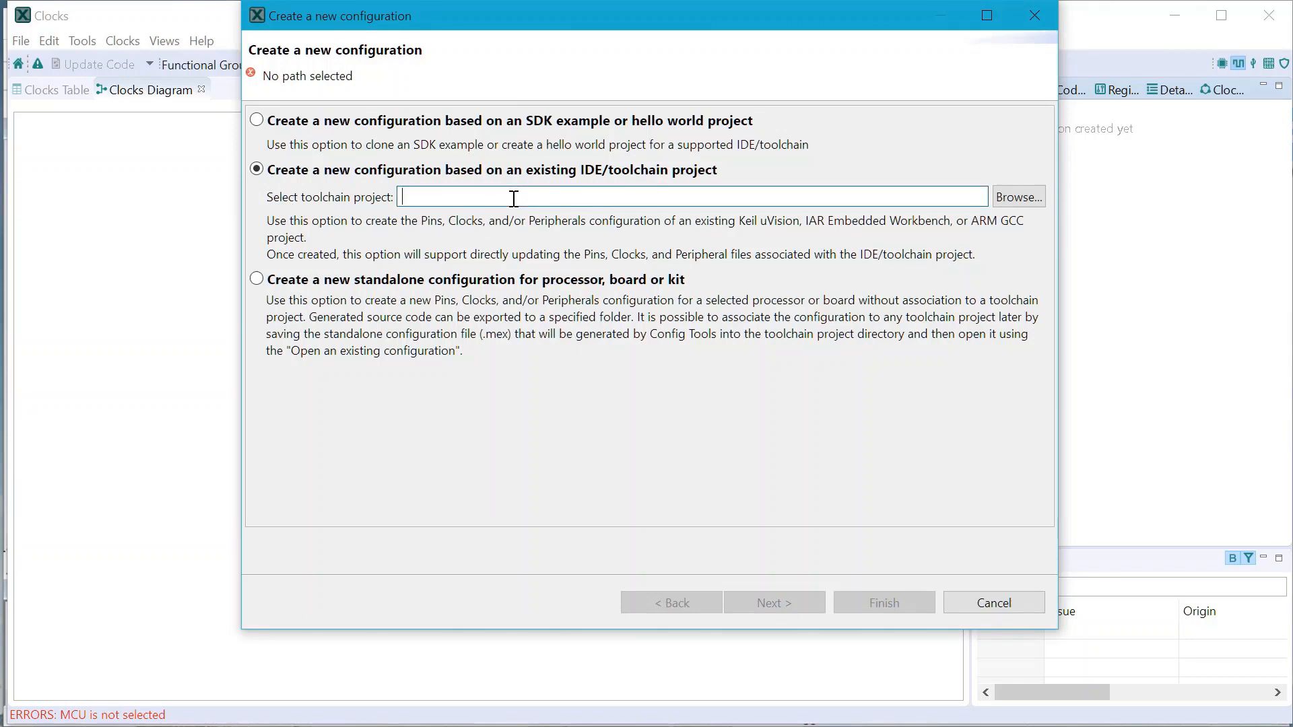
pyautogui.write('c:\\nxp\\iled_blinky\\demo_apps\\led_blinky\\mdk\\')
pyautogui.moveTo(513, 199); pyautogui.dragTo(733, 202)
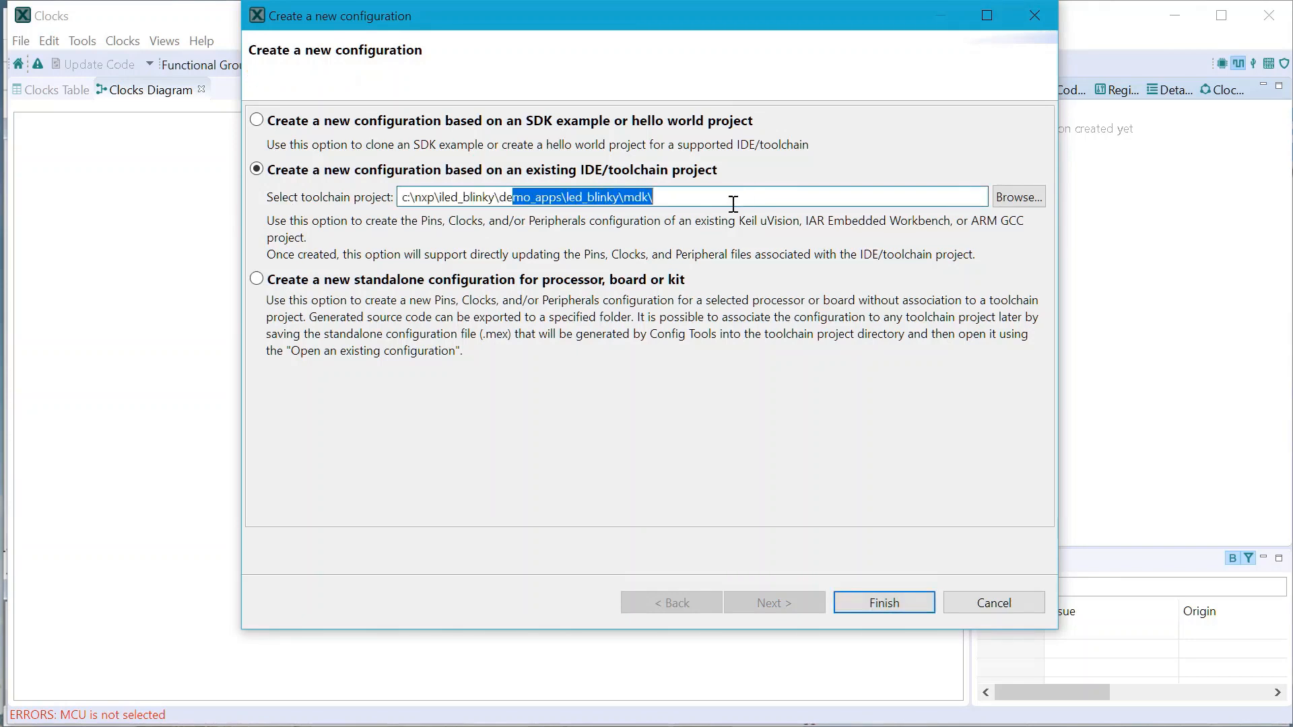
pyautogui.click(862, 606)
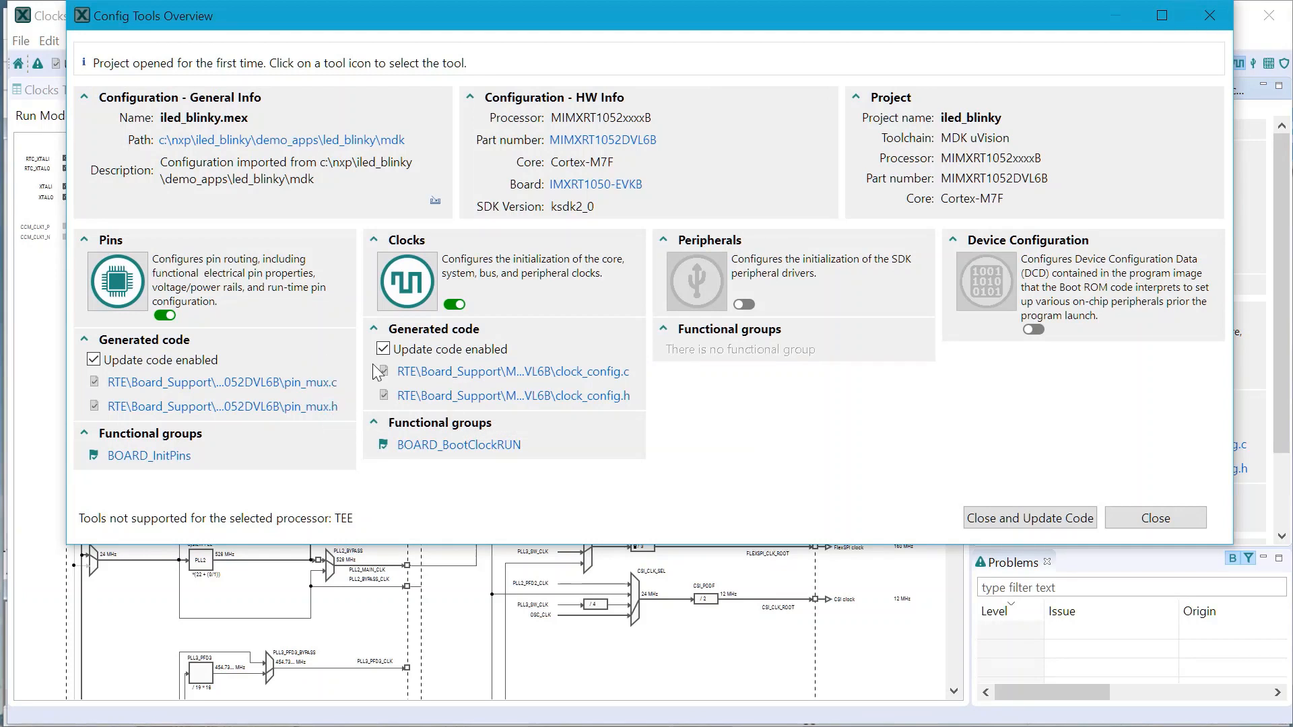
pyautogui.click(114, 273)
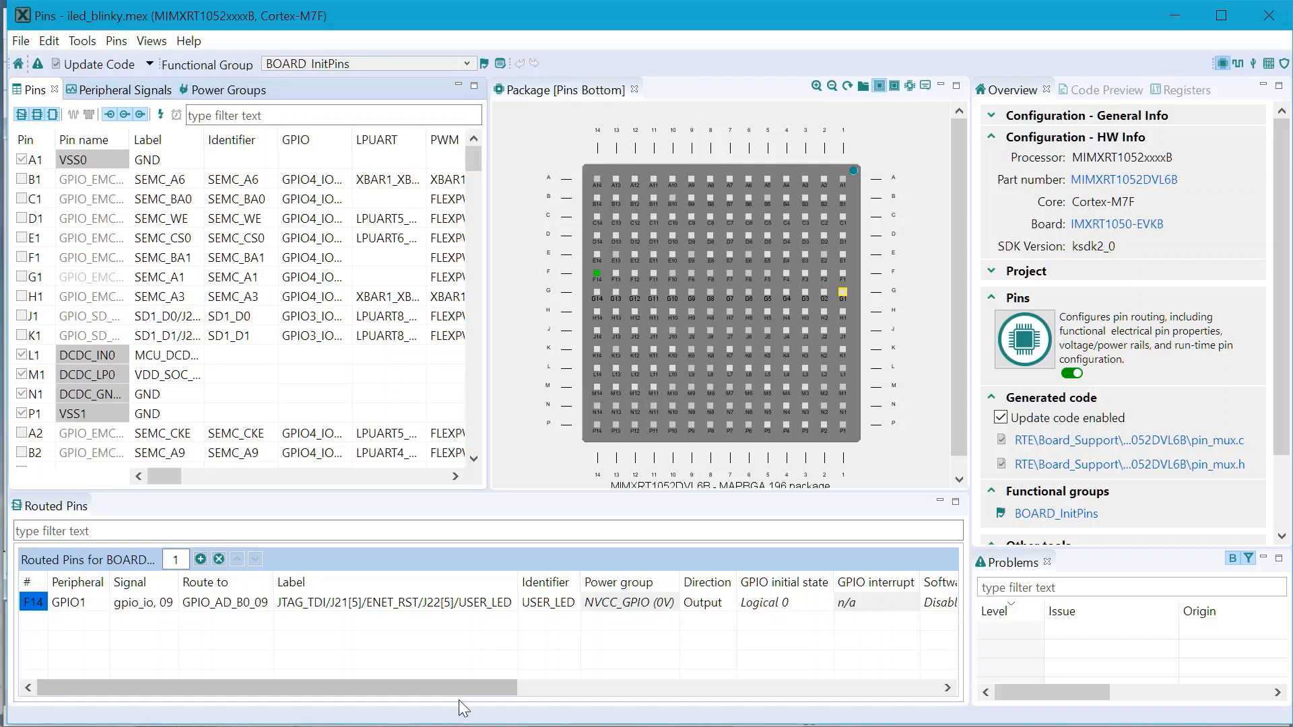
# In the Clocks tool, set AHB_PODF to /2 for 300 MHz AHB_CLK_ROOT and view the table
pyautogui.click(539, 606)
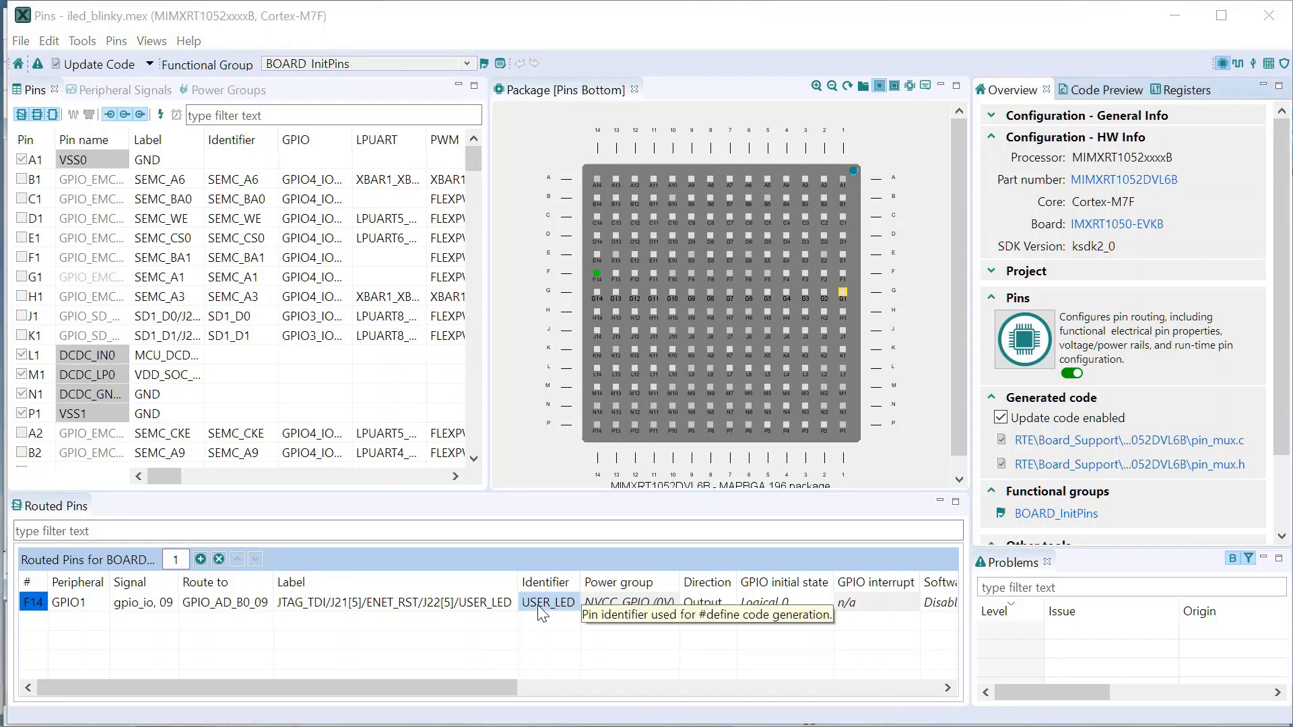
pyautogui.click(90, 43)
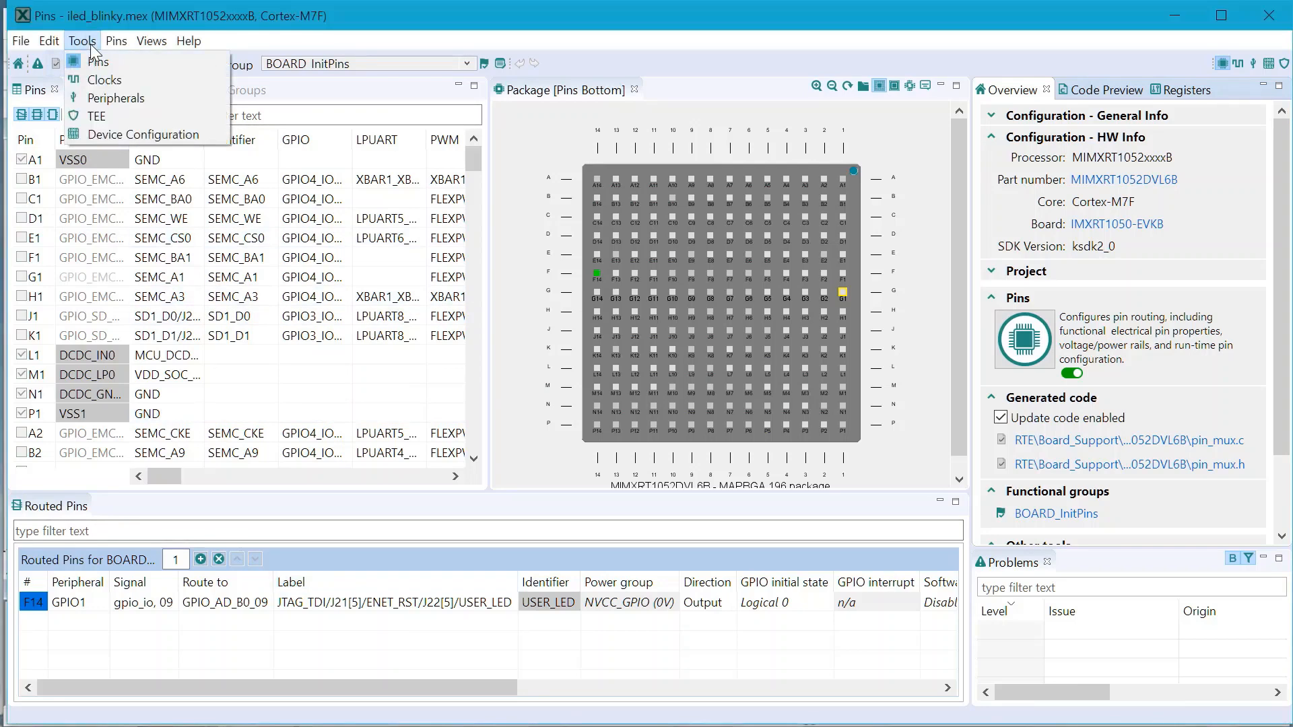
pyautogui.click(104, 81)
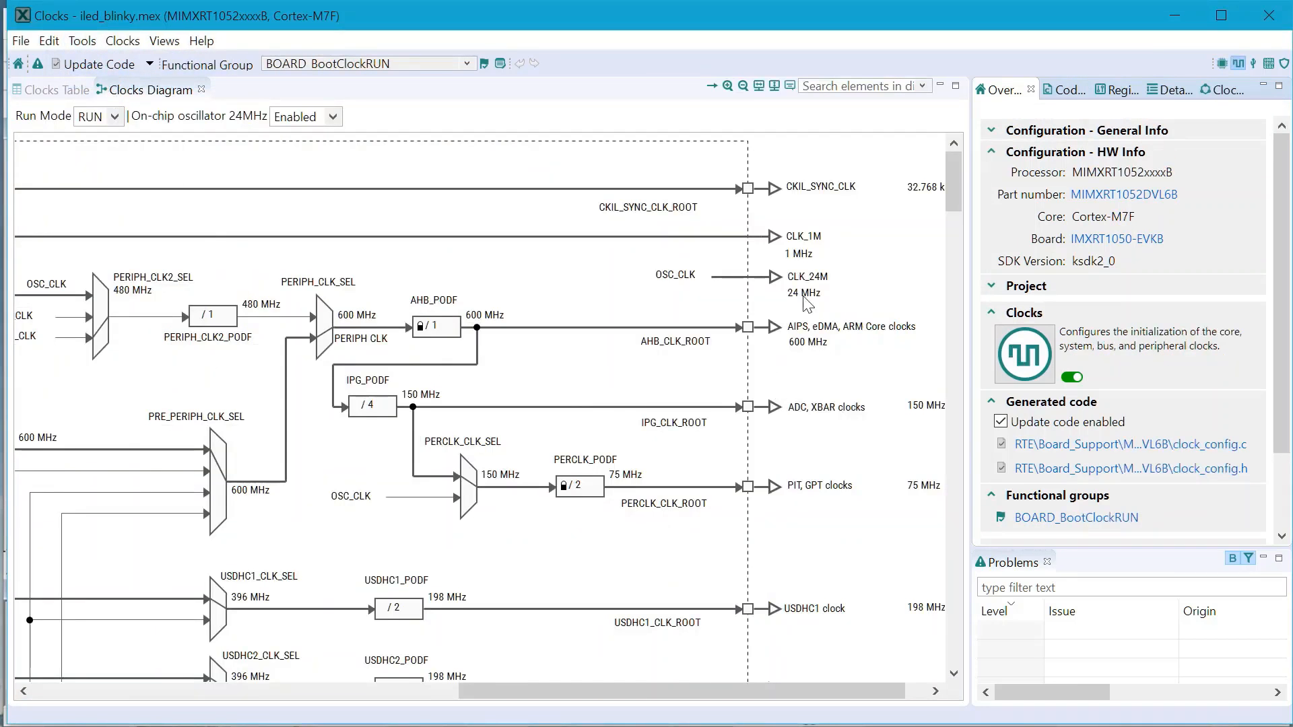
pyautogui.moveTo(815, 355)
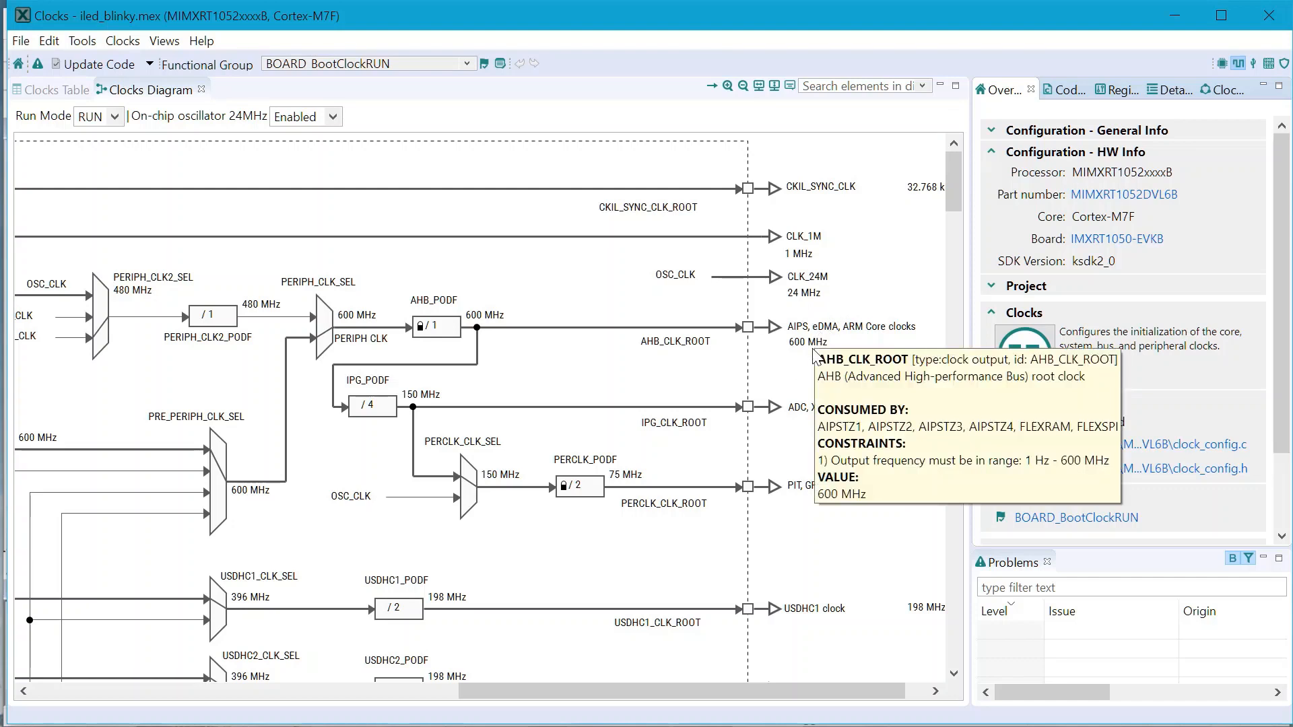
pyautogui.doubleClick(444, 330)
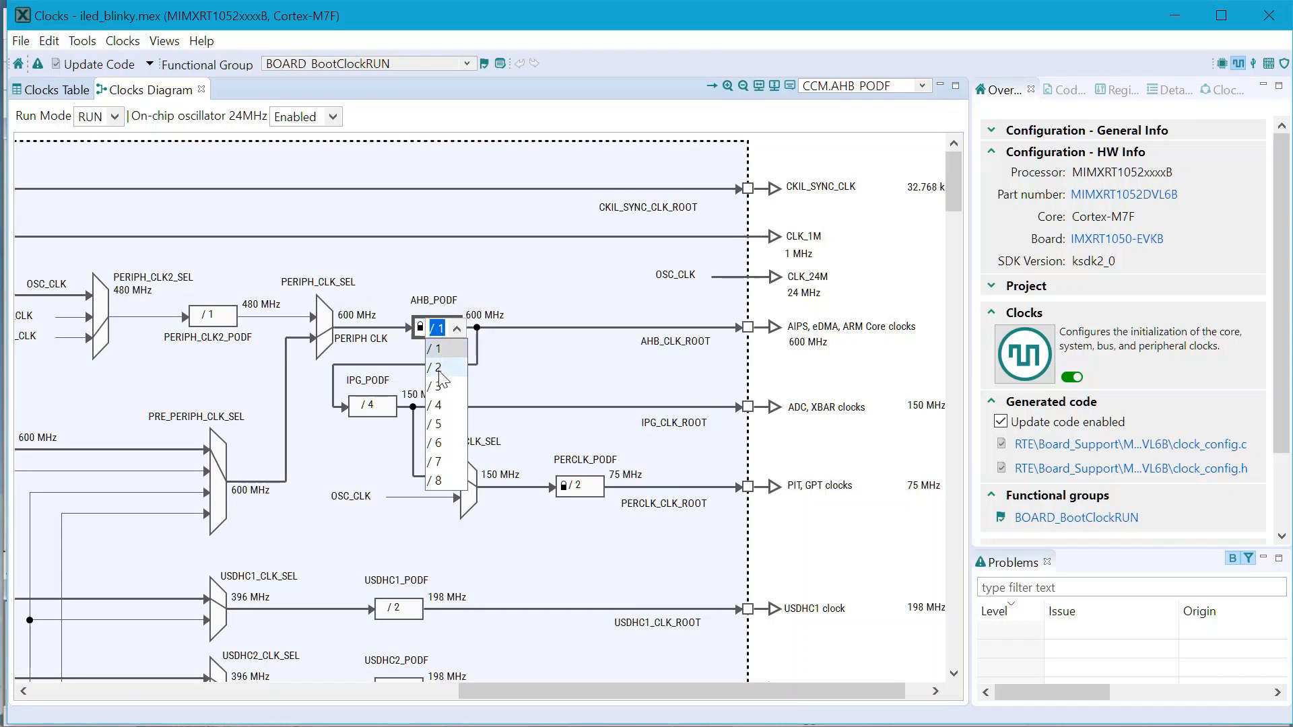
pyautogui.click(449, 371)
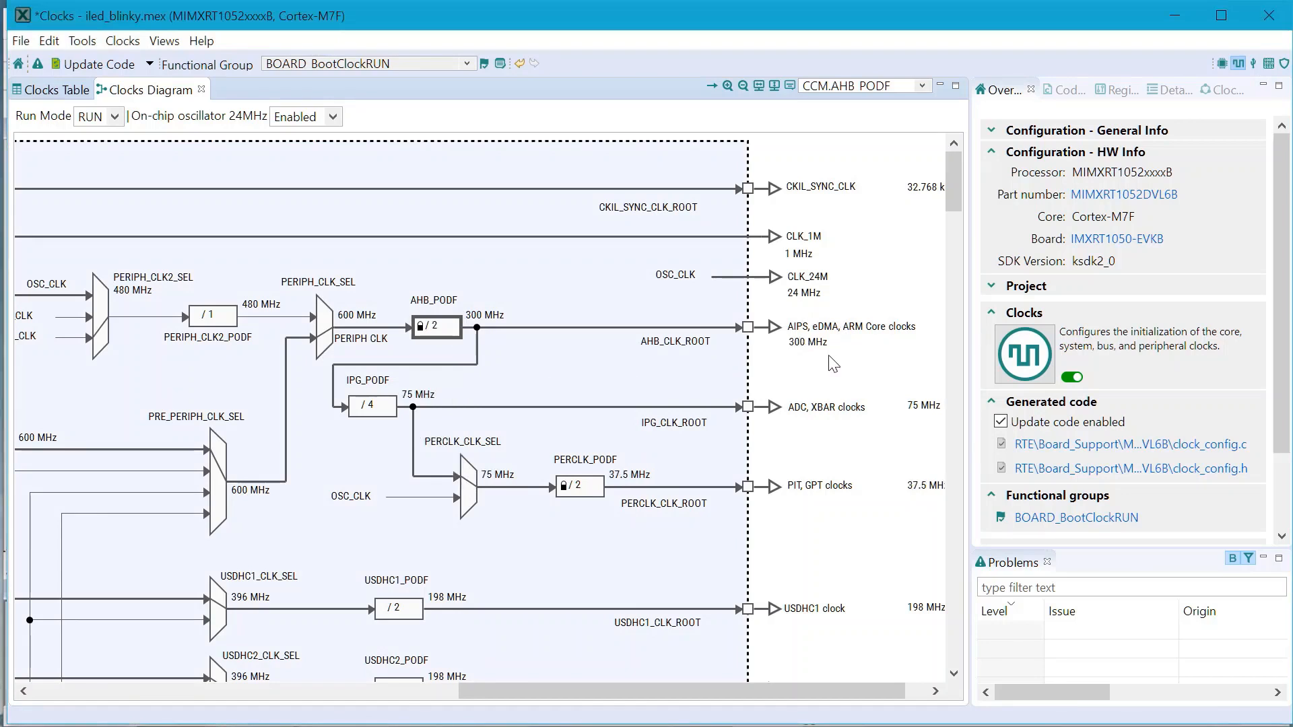
pyautogui.click(59, 93)
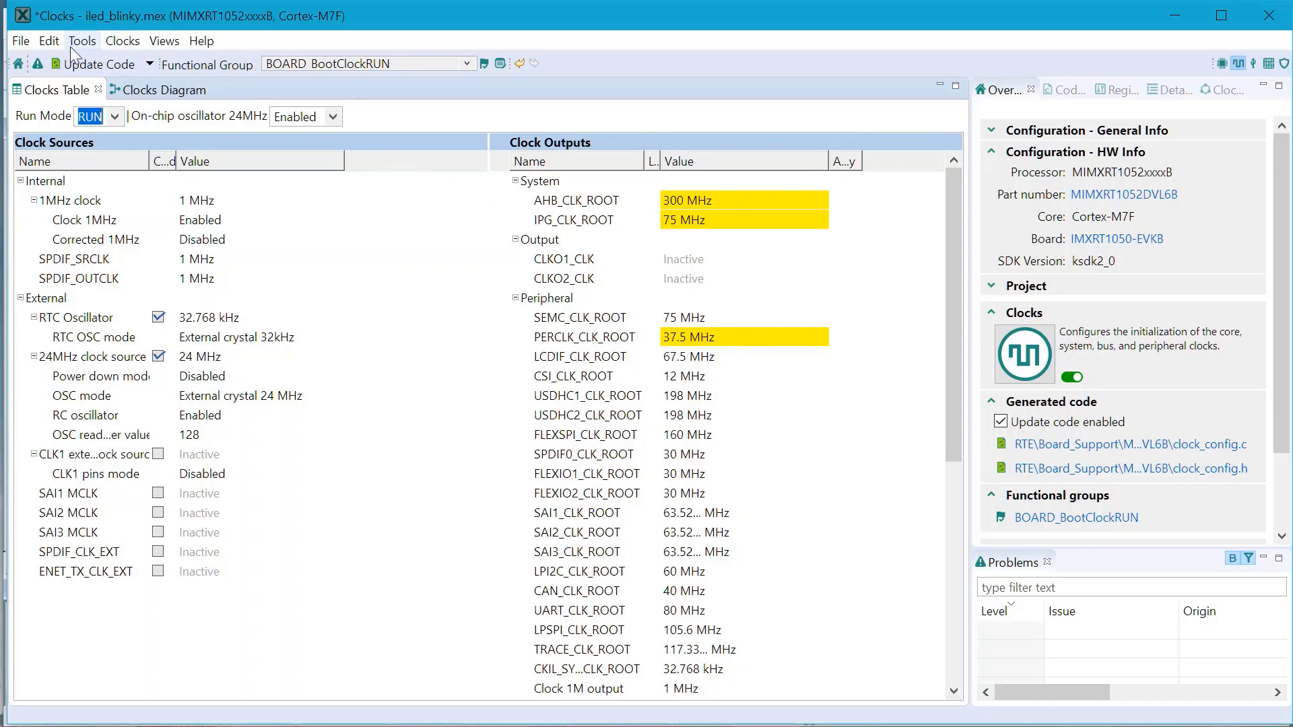
# Run Update Code and review changes to clock_config.c, clock_config.h and iled_blinky.mex
pyautogui.click(87, 66)
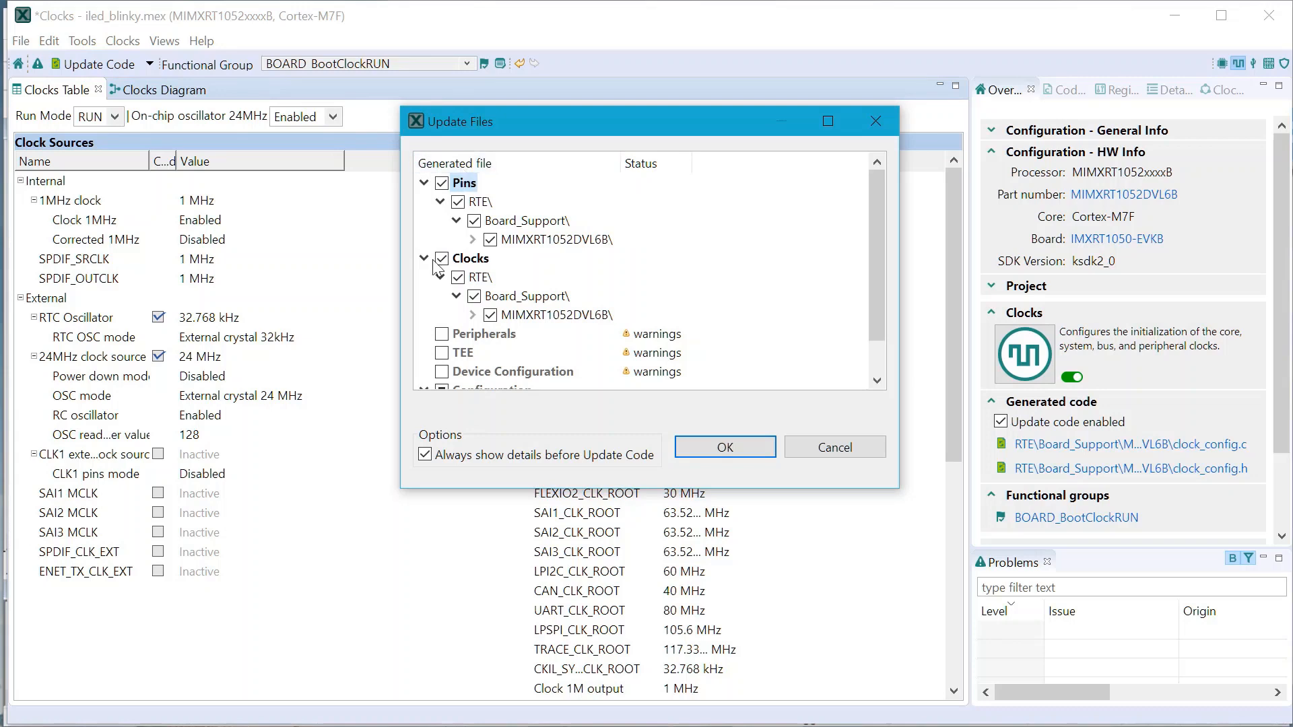
pyautogui.click(472, 315)
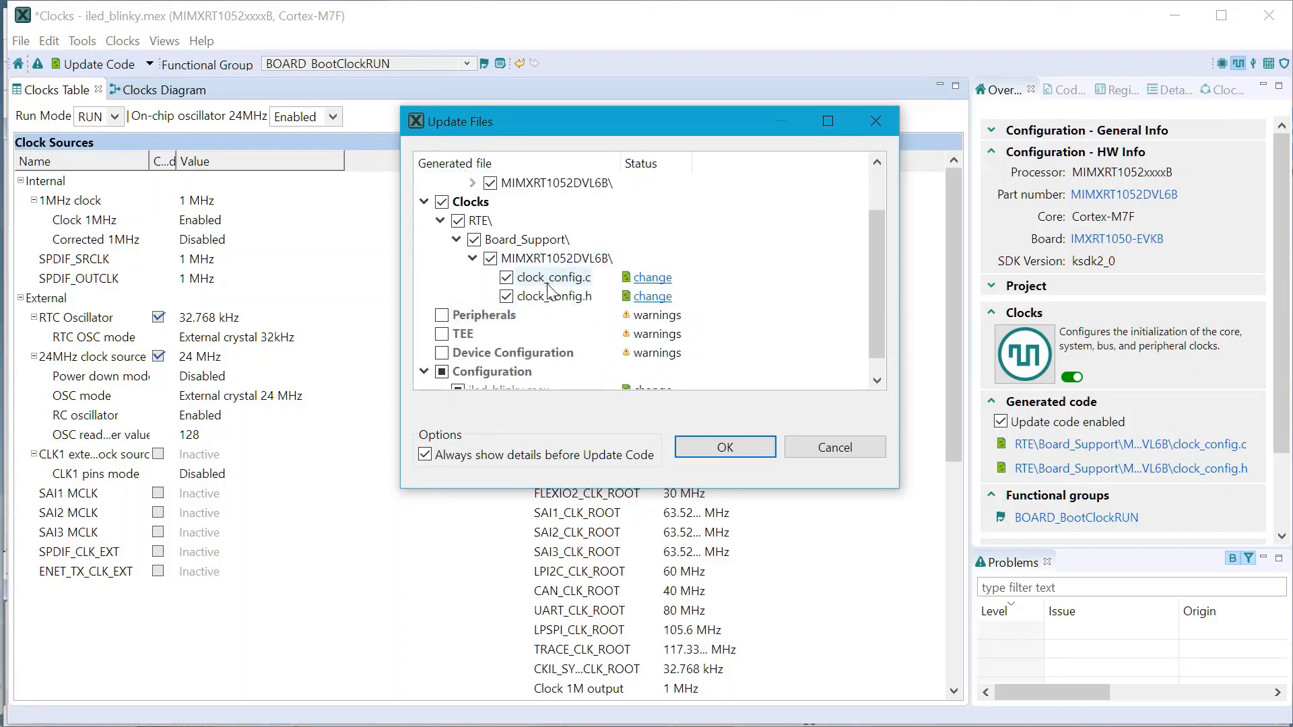
pyautogui.scroll(-1, 700, 308)
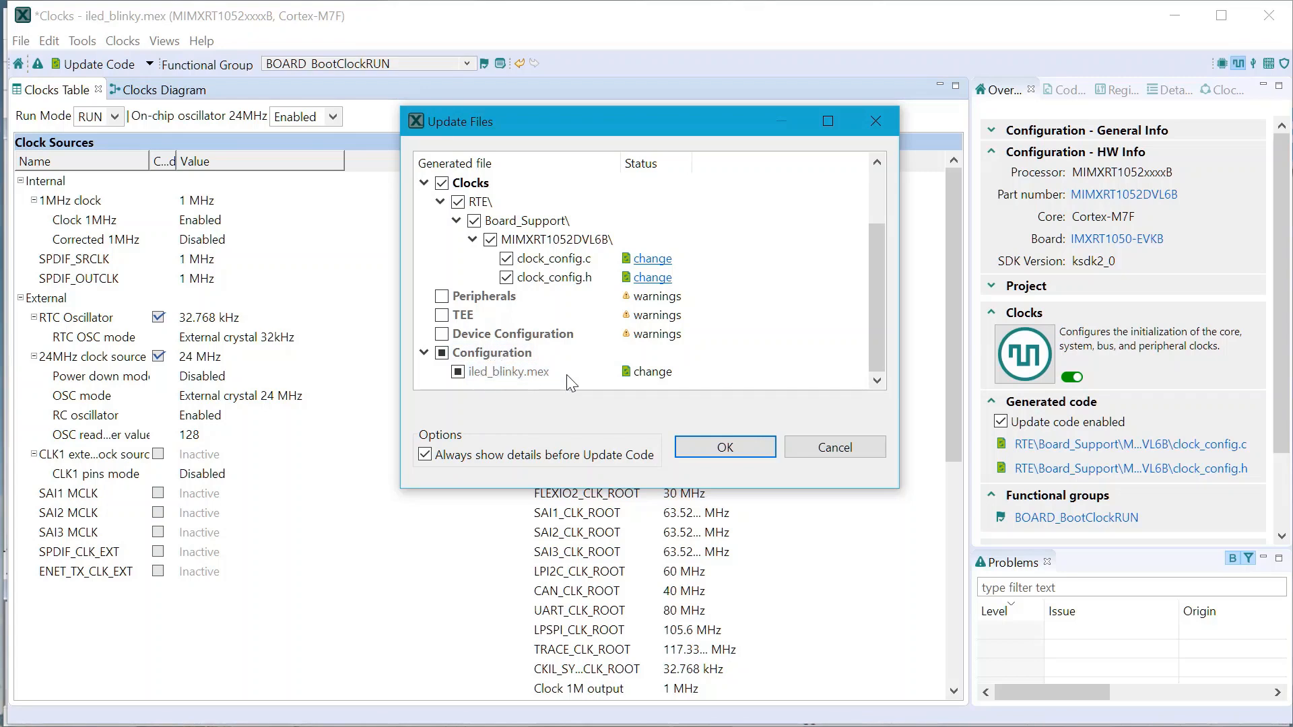
pyautogui.moveTo(567, 377)
# Write the updated files and reload the regenerated clock_config.c in µVision
pyautogui.click(758, 443)
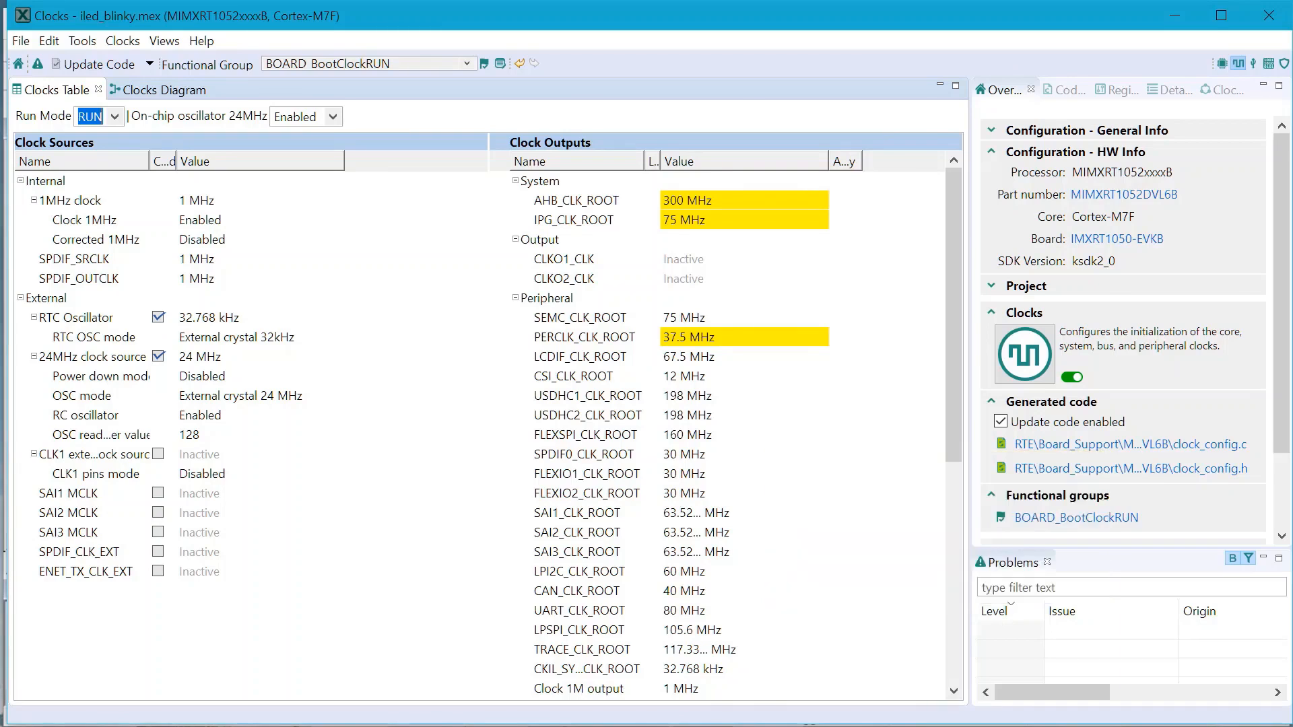
pyautogui.hotkey('alt', 'Tab')
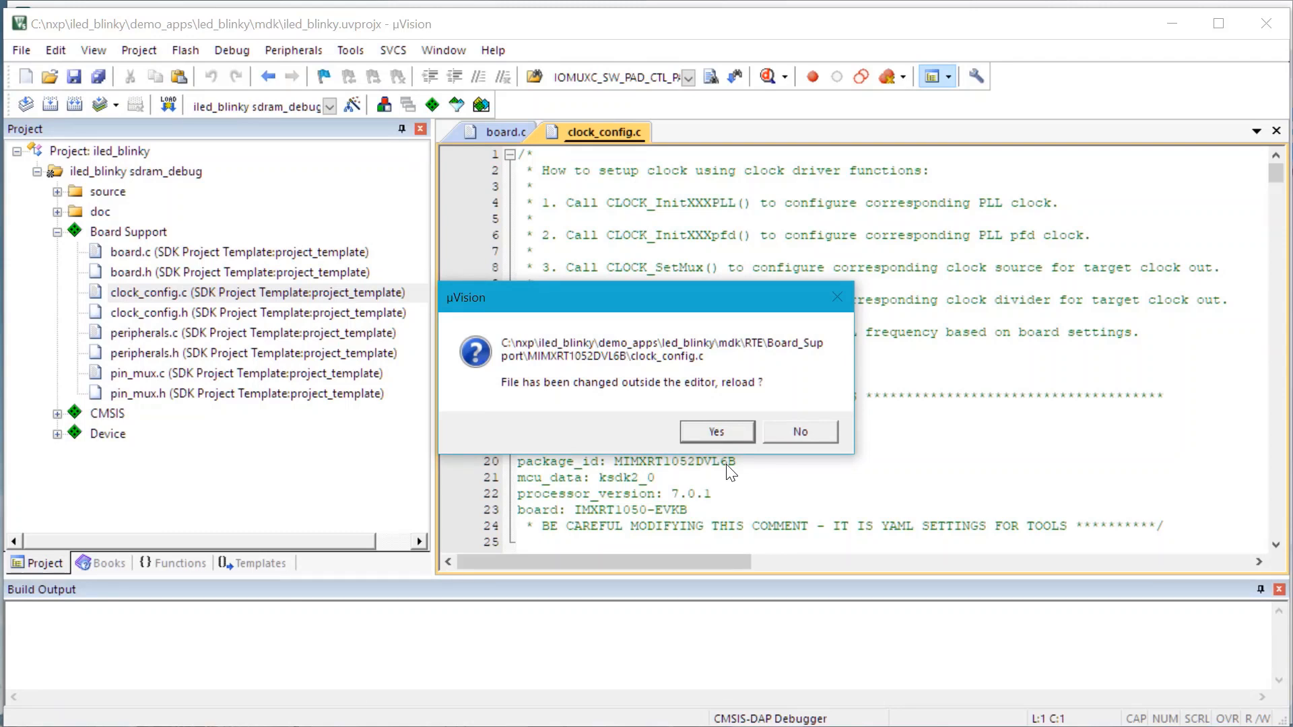
pyautogui.click(716, 431)
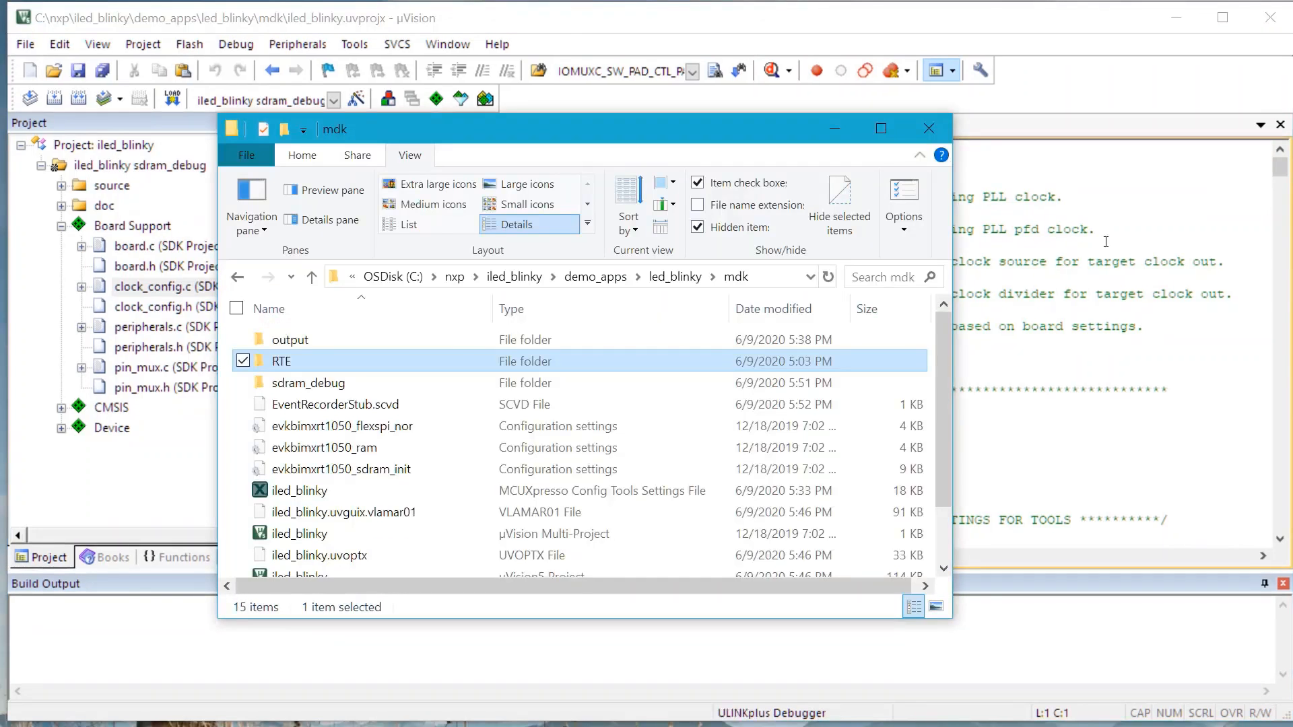
# Browse the mdk folder's RTE > Board_Support > MIMXRT1052DVL6B to inspect the generated files
pyautogui.click(329, 494)
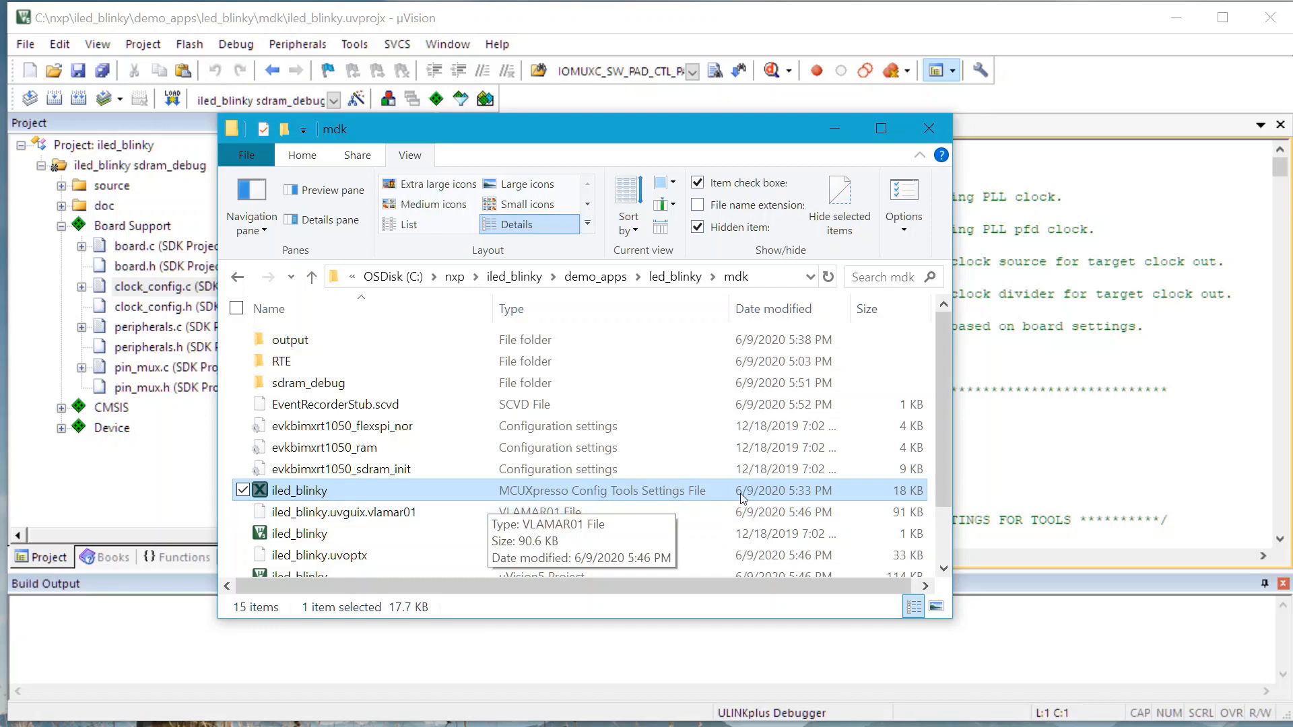
pyautogui.click(407, 493)
pyautogui.click(411, 496)
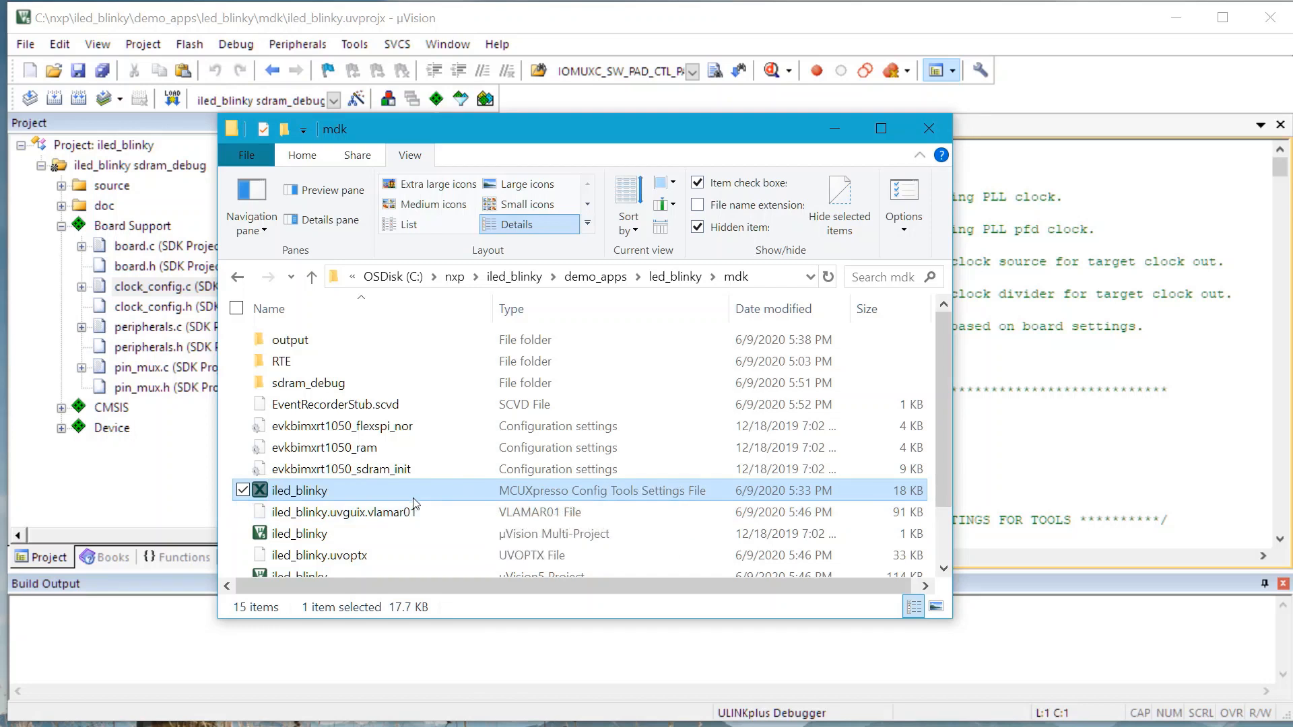
pyautogui.doubleClick(359, 369)
pyautogui.doubleClick(350, 367)
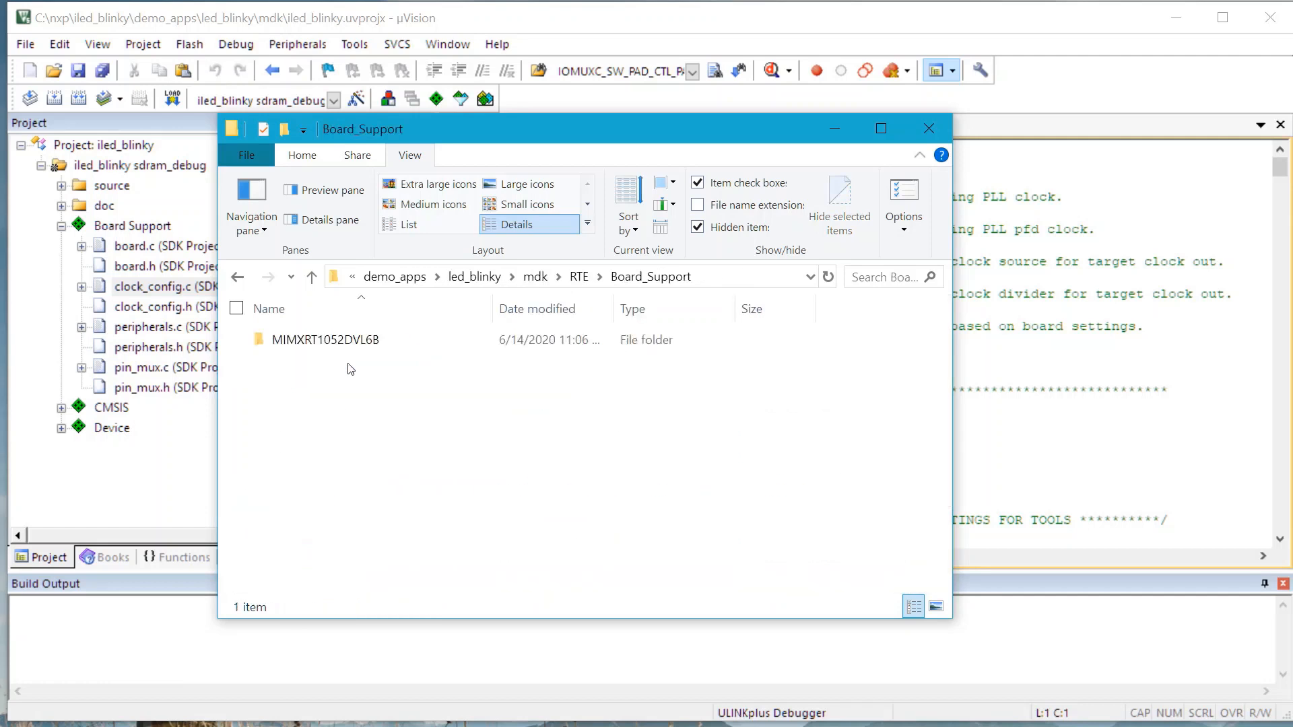
pyautogui.doubleClick(351, 342)
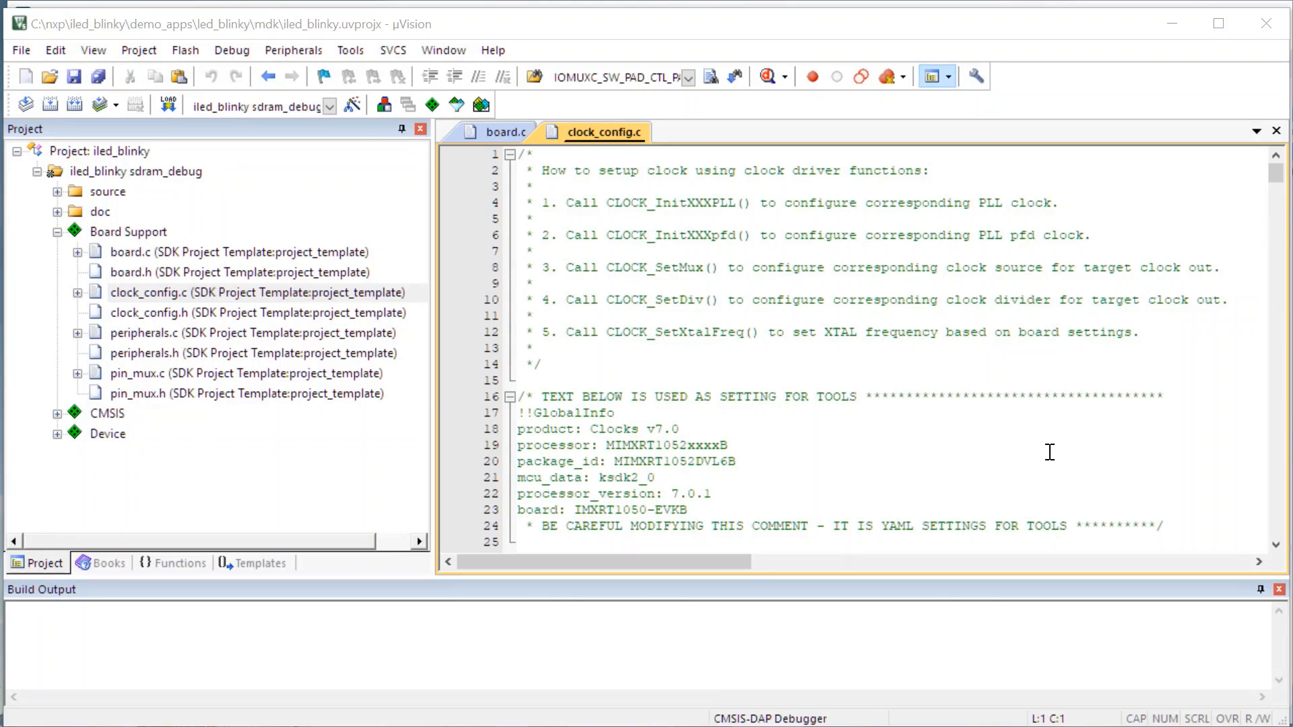
# Exclude fsl_flexspi_nor_boot.c from the target build via Device options, then rebuild all
pyautogui.click(58, 435)
pyautogui.scroll(-6, 176, 461)
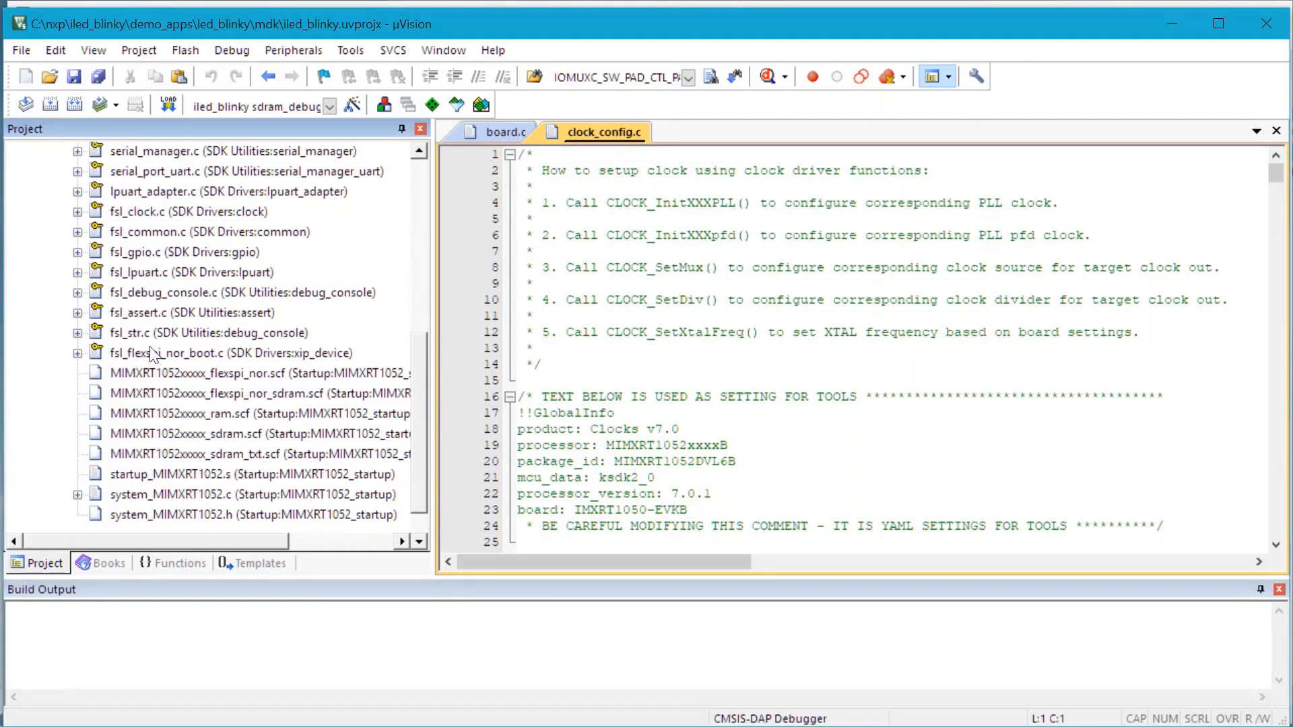
pyautogui.click(347, 355)
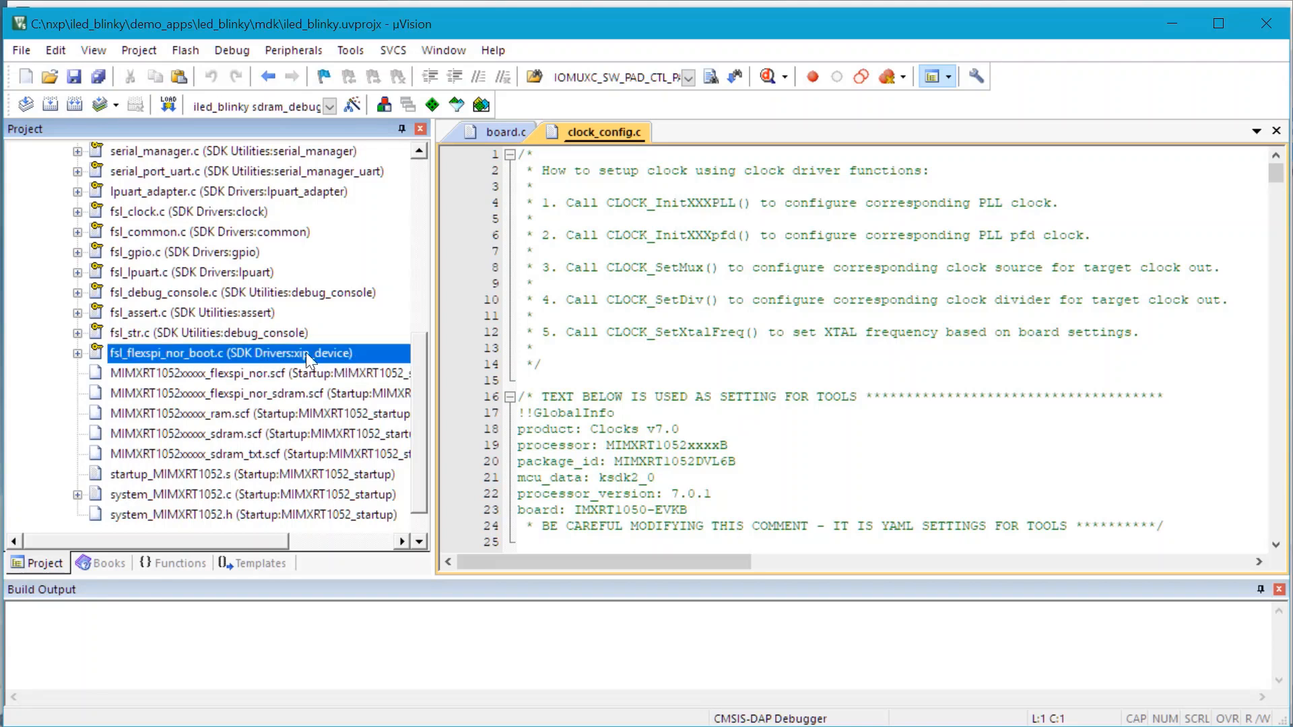
pyautogui.rightClick(139, 353)
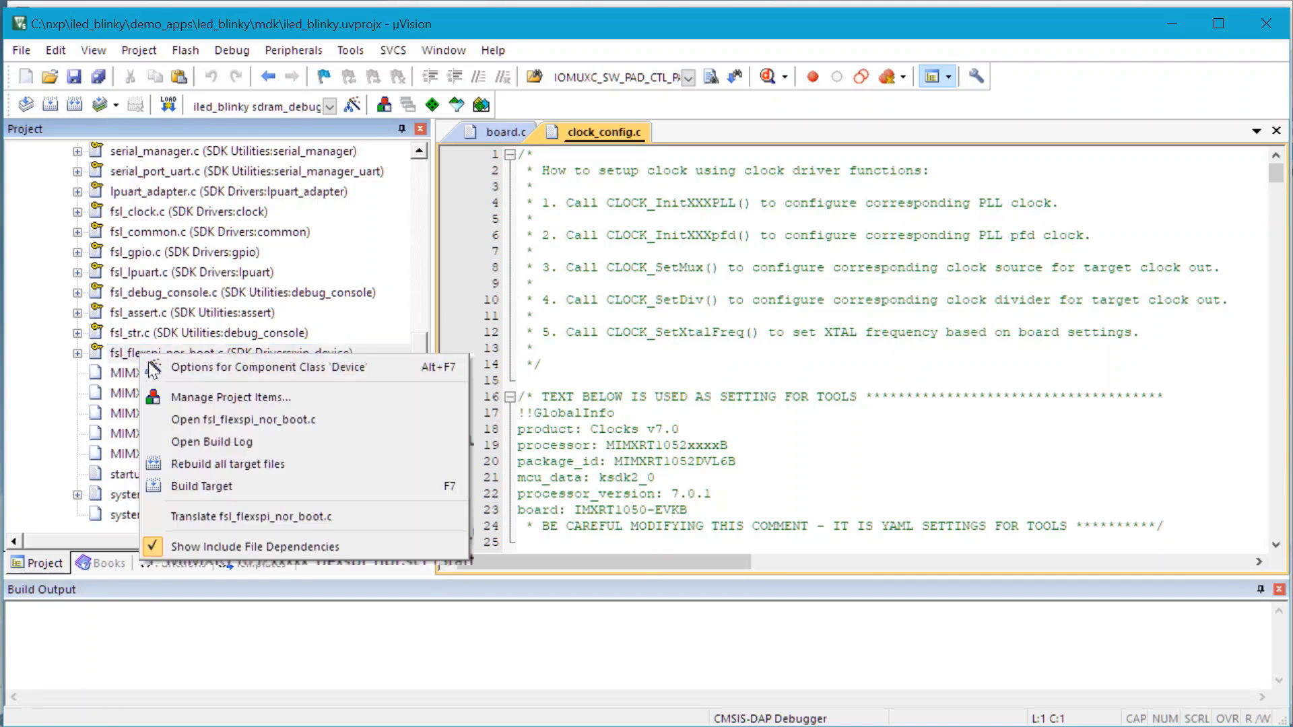
pyautogui.click(399, 368)
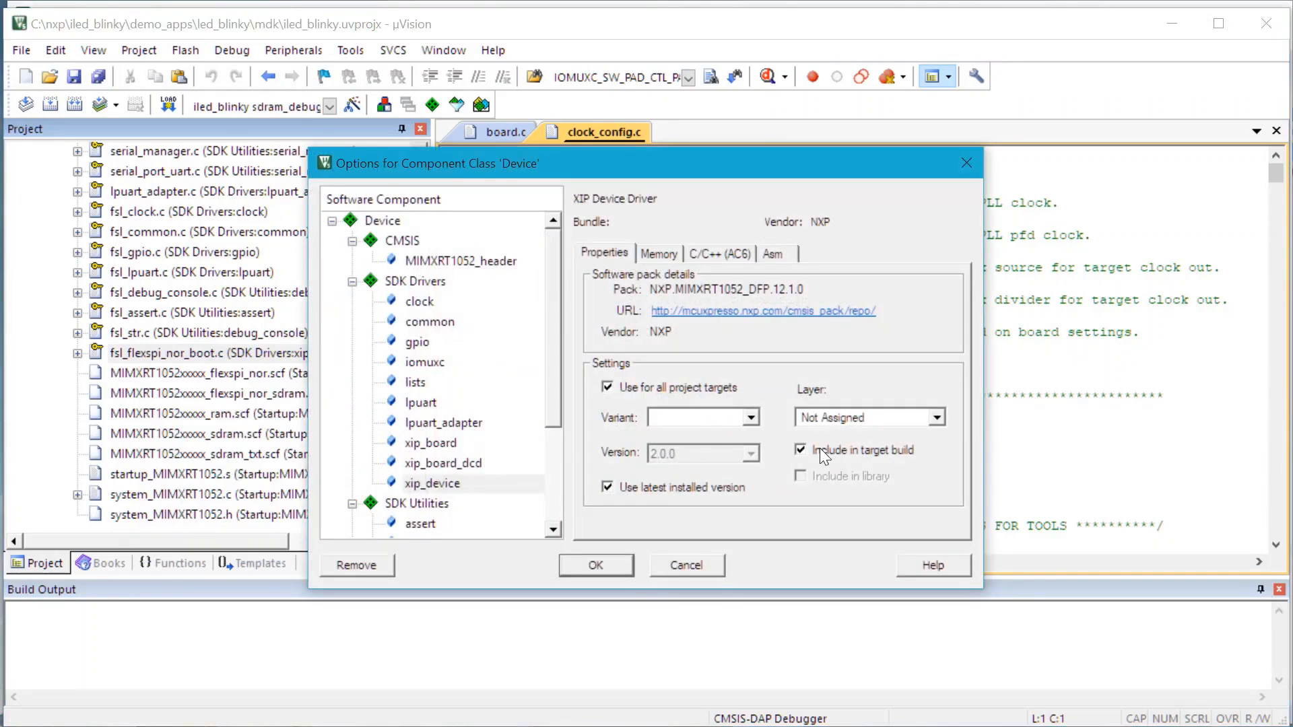
pyautogui.click(801, 450)
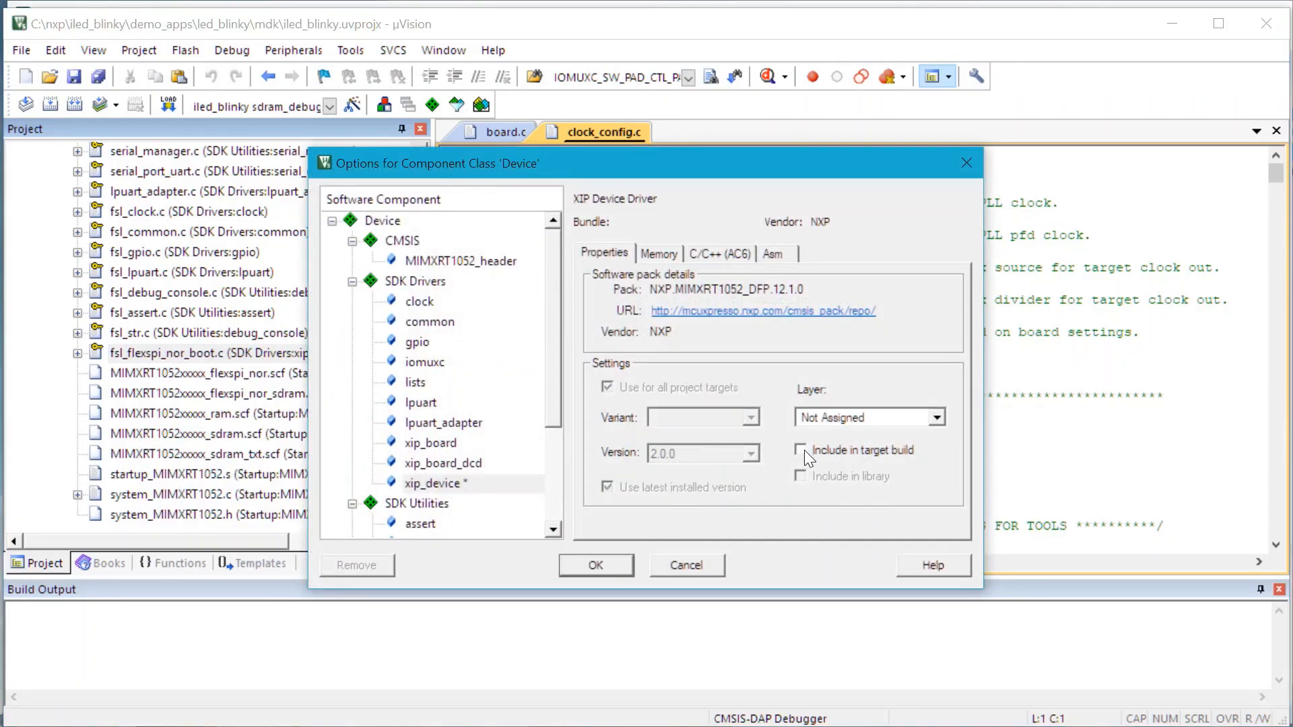
pyautogui.click(607, 563)
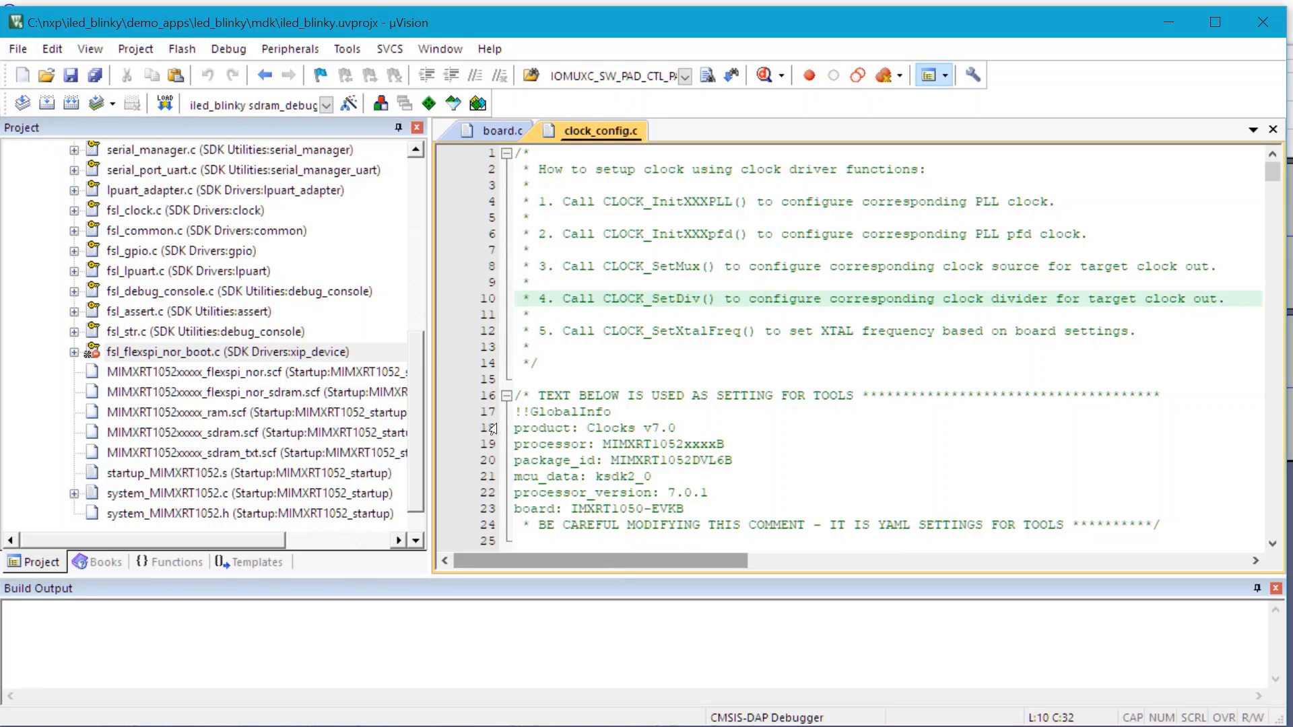
pyautogui.click(71, 103)
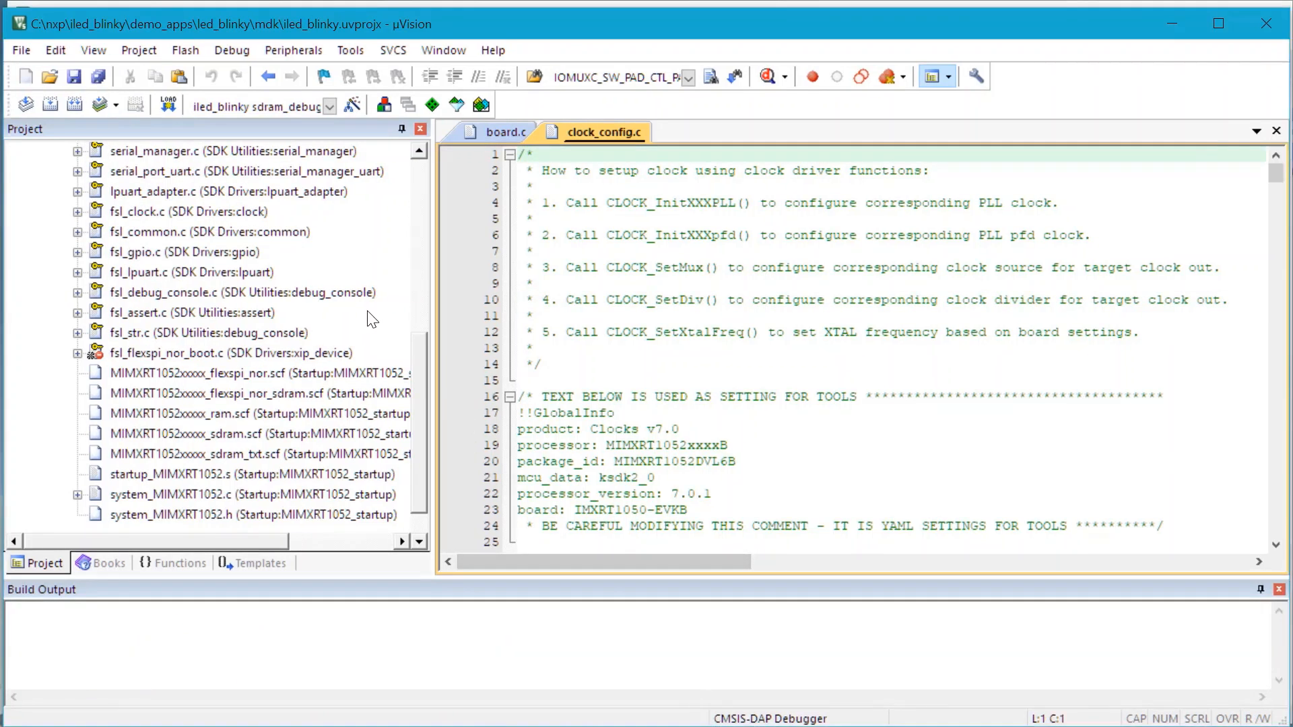
# Switch the target's debug adapter to ULINKplus Debugger and start a debug session on the board
pyautogui.click(350, 105)
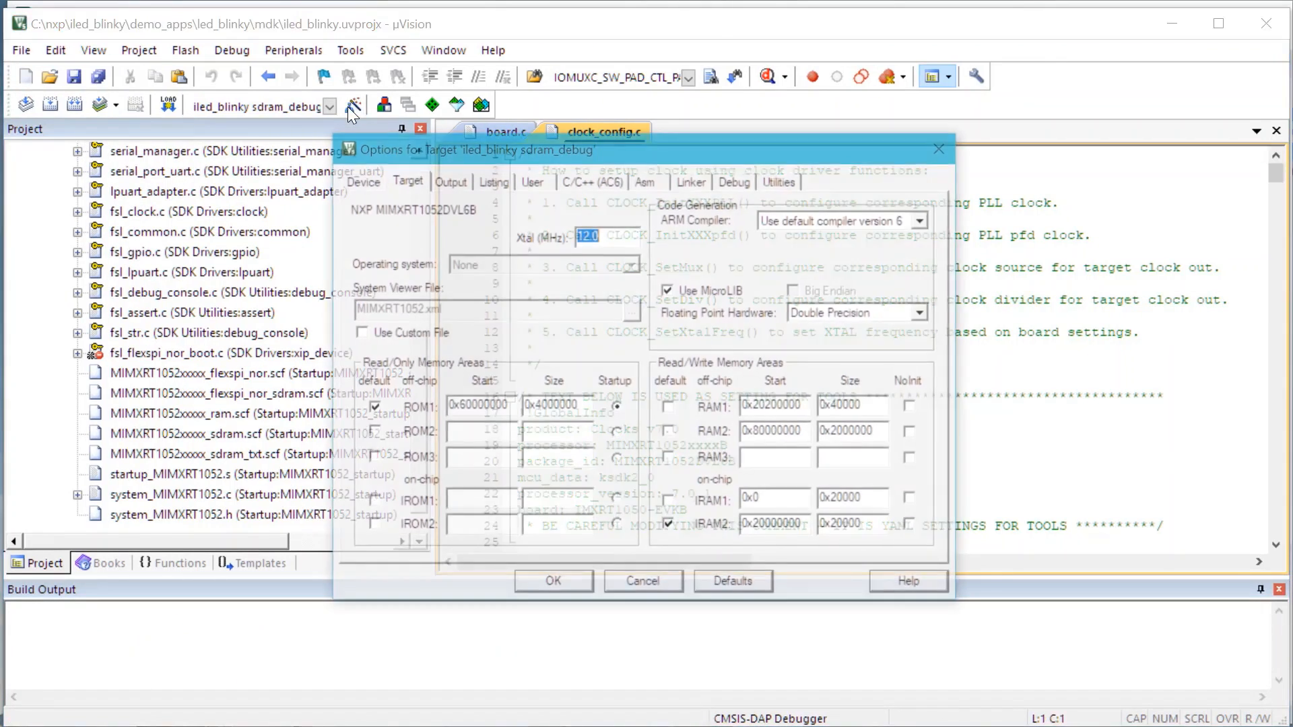
pyautogui.click(736, 177)
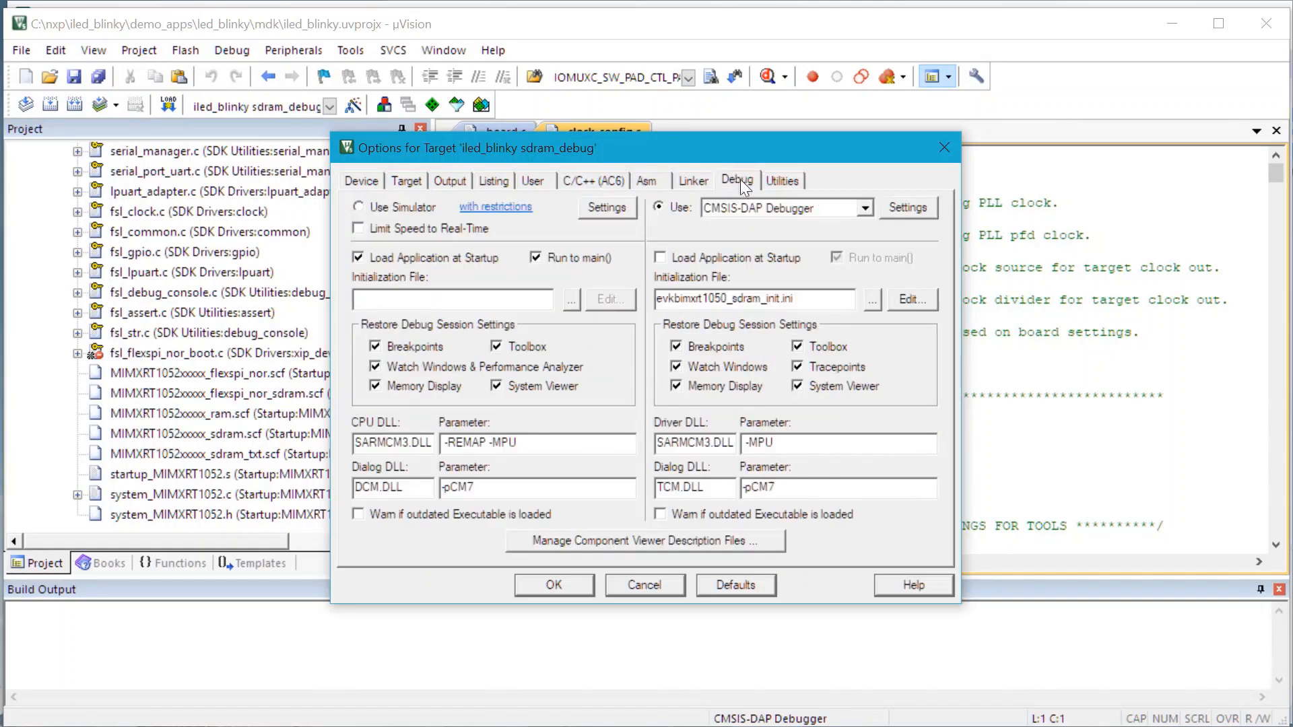
pyautogui.click(821, 209)
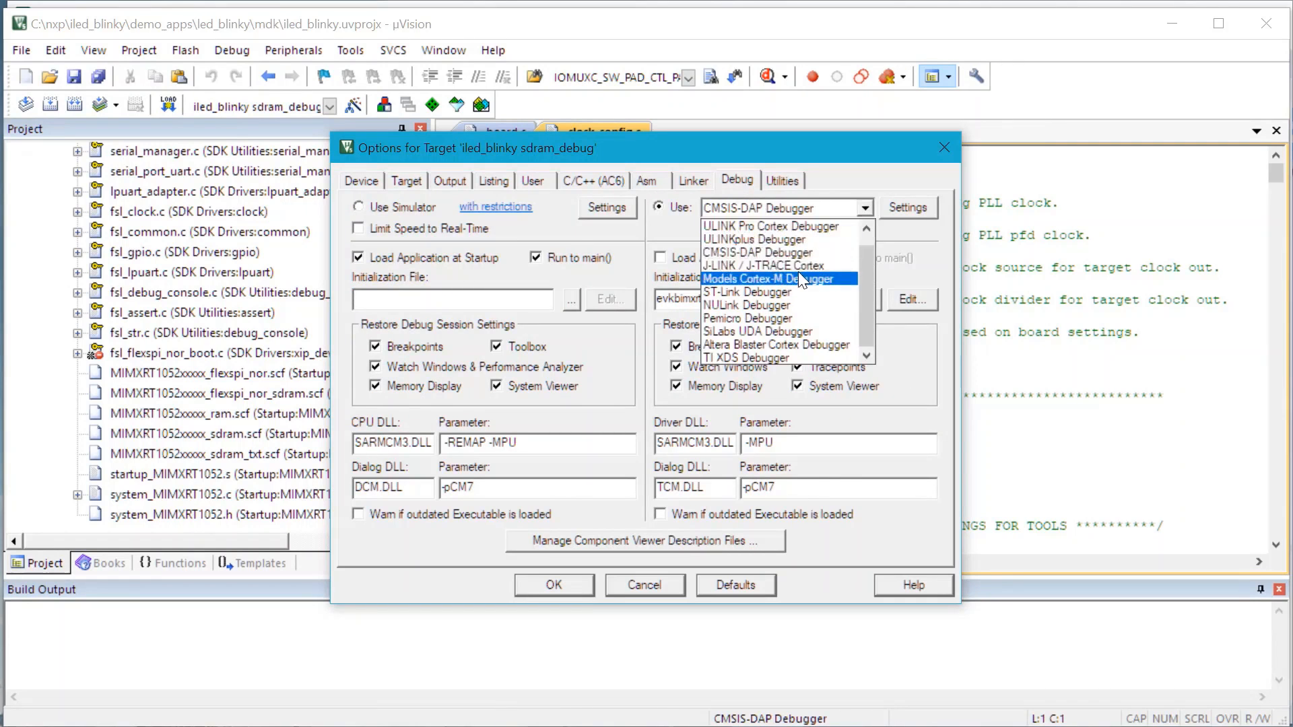
pyautogui.click(789, 240)
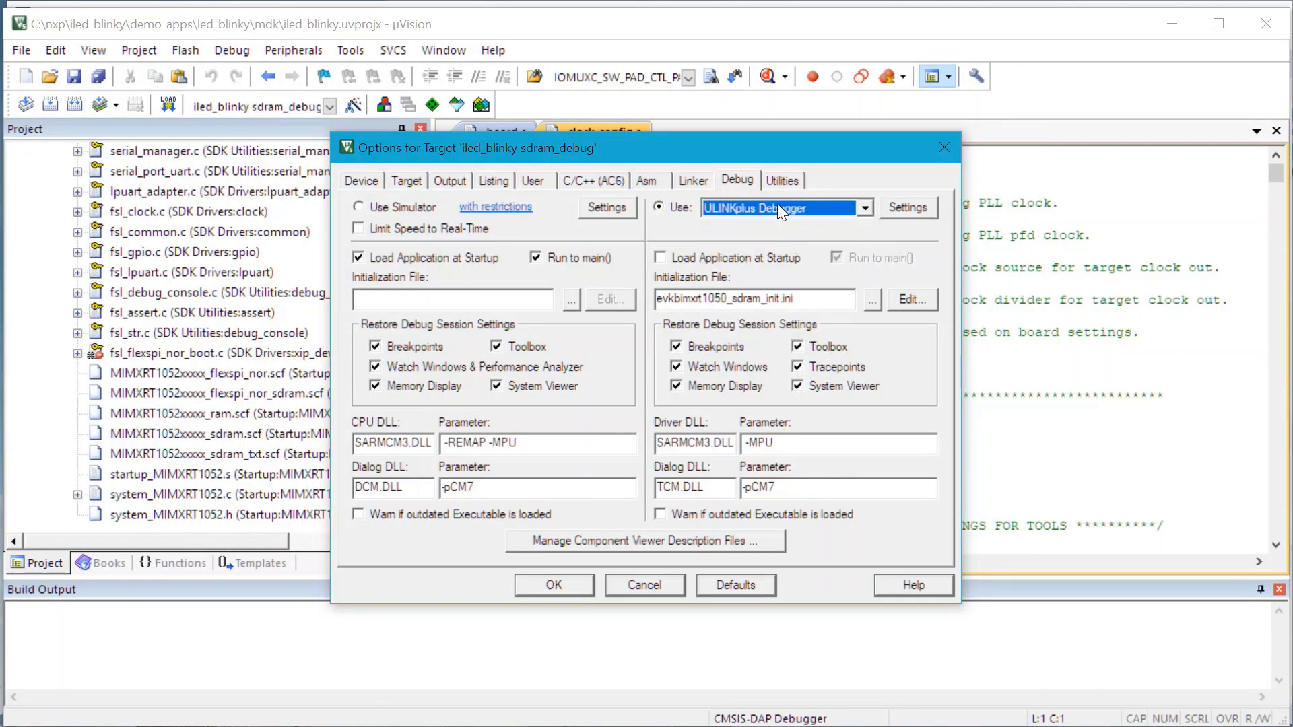
pyautogui.click(555, 586)
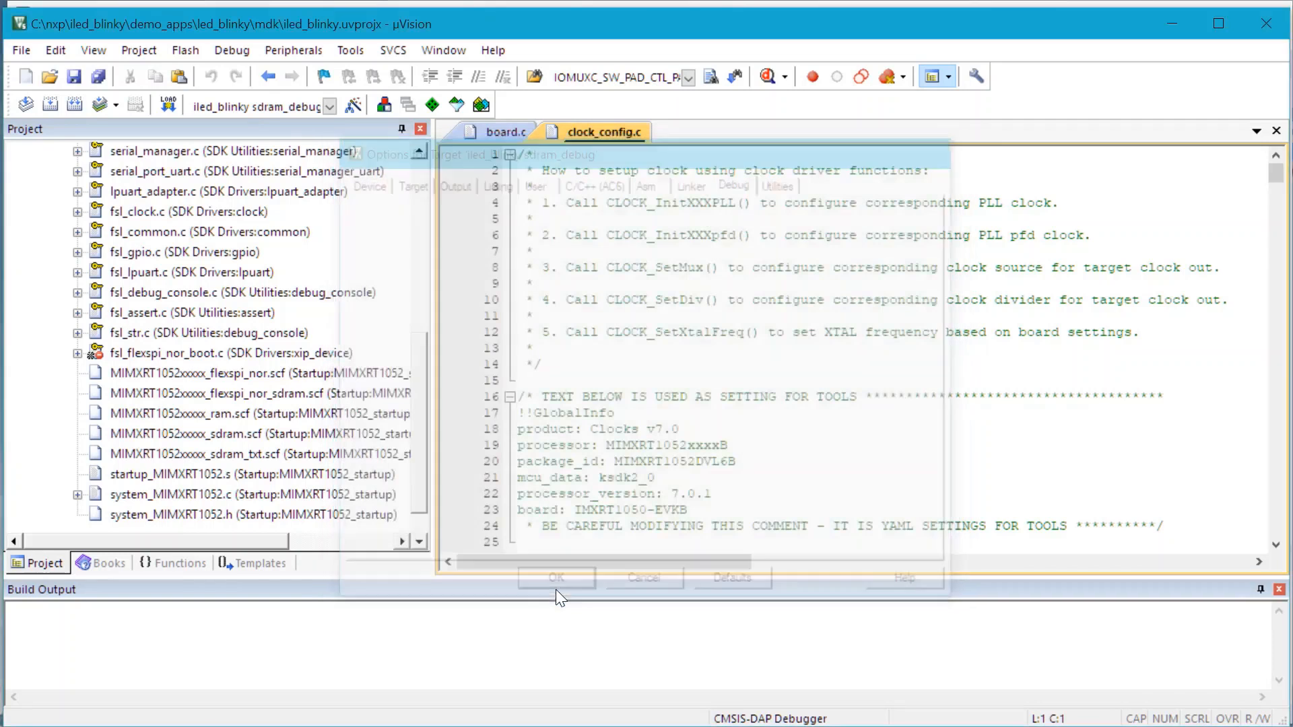
pyautogui.click(771, 87)
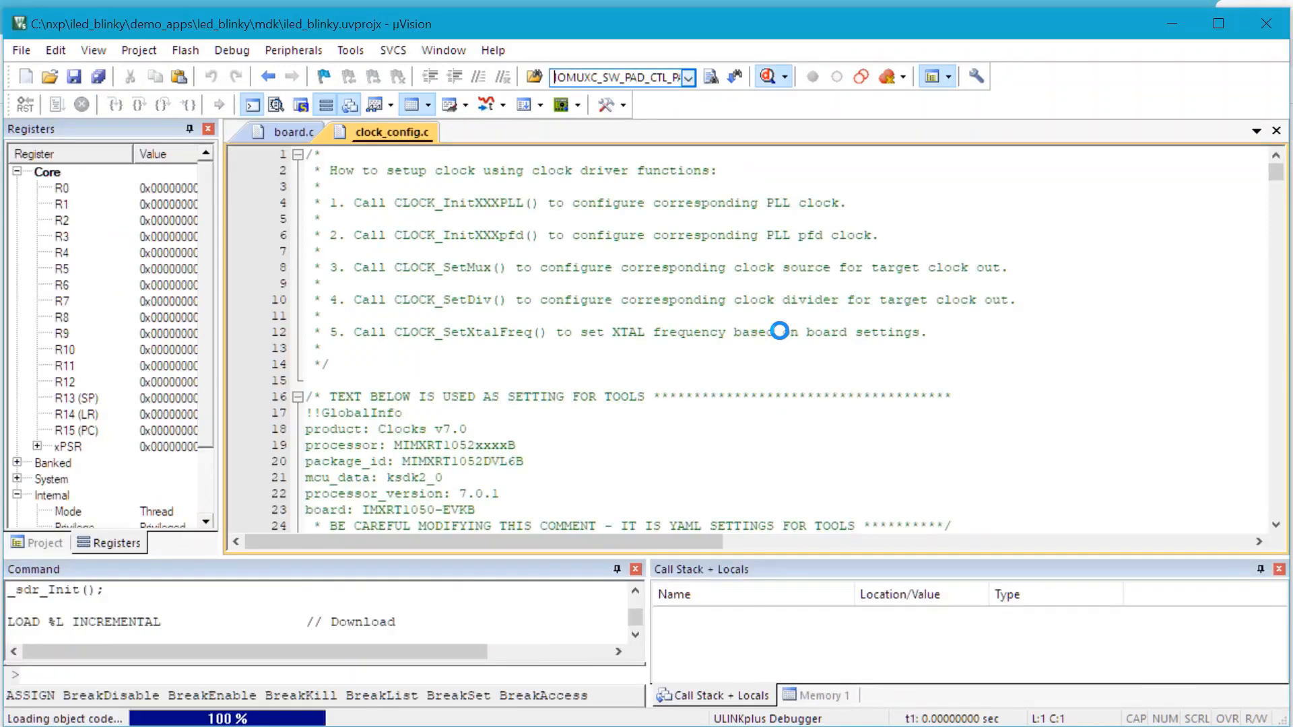
# Run the program in System Analyzer, mark the Core Clock at 300 MHz, then halt and exit debugging
pyautogui.click(487, 111)
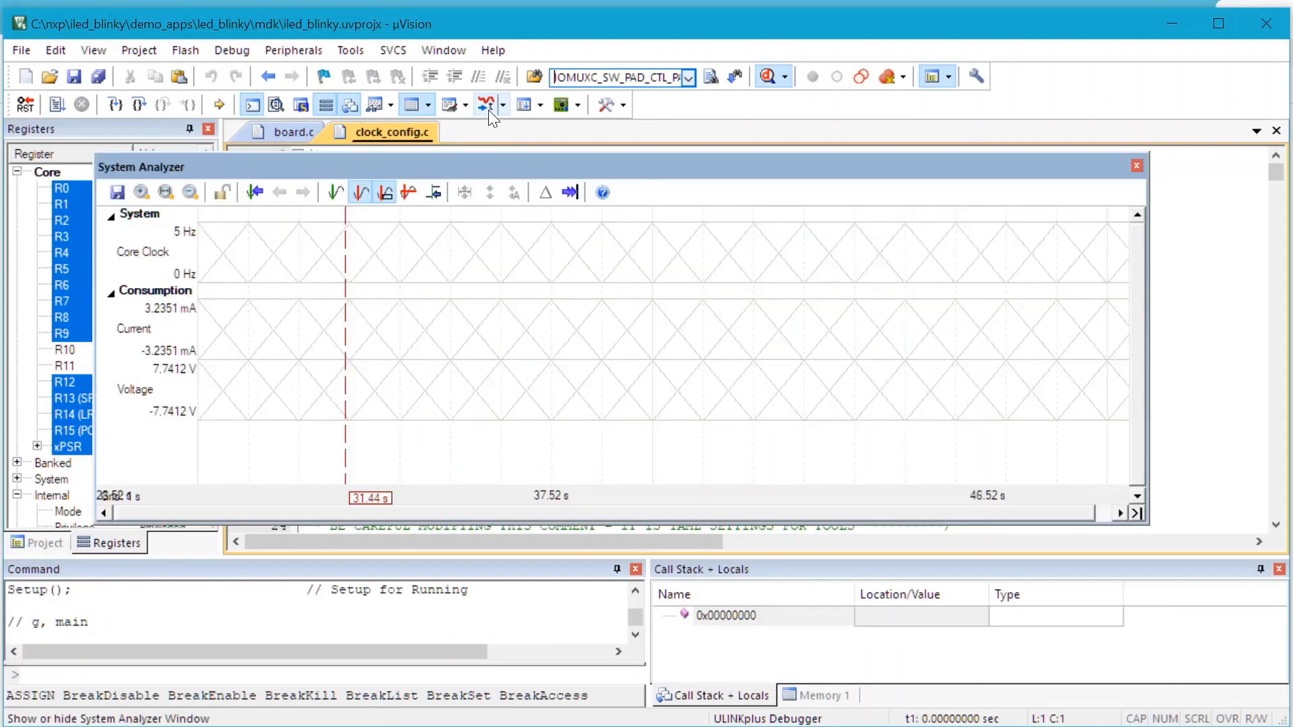
pyautogui.click(47, 106)
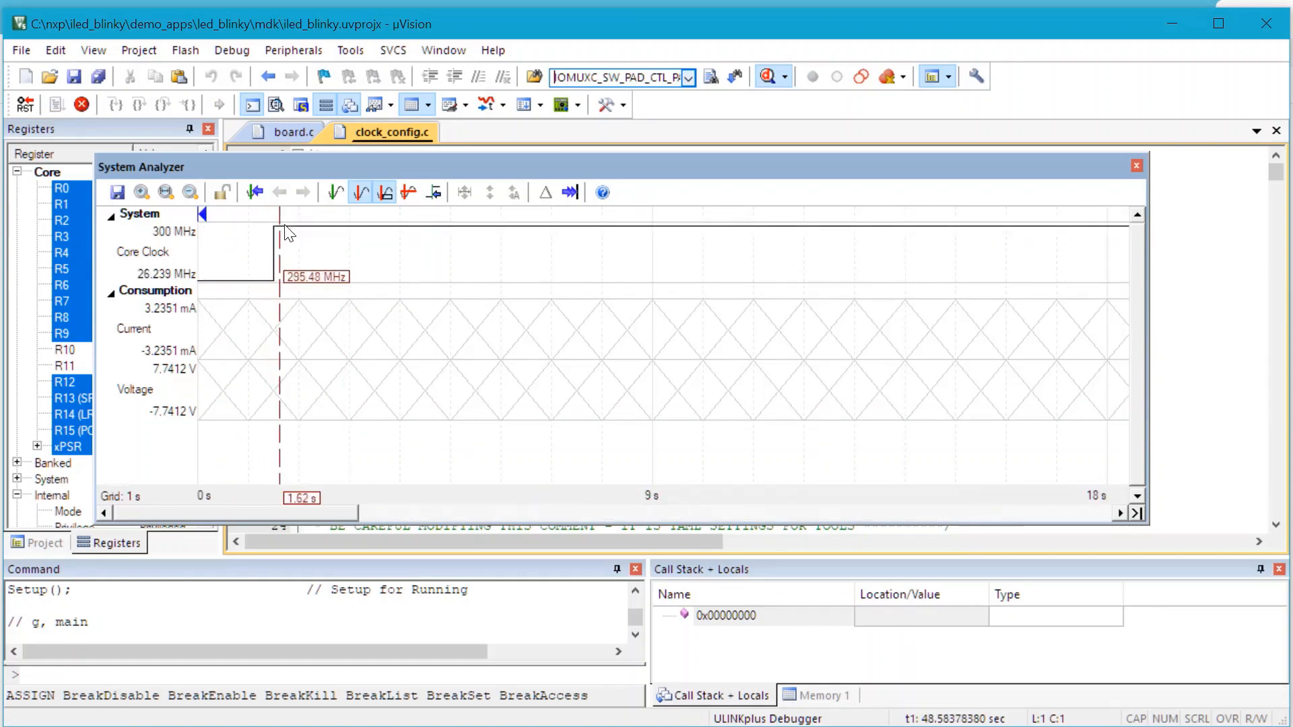
pyautogui.scroll(-3, 473, 232)
pyautogui.click(473, 232)
pyautogui.scroll(-3, 474, 232)
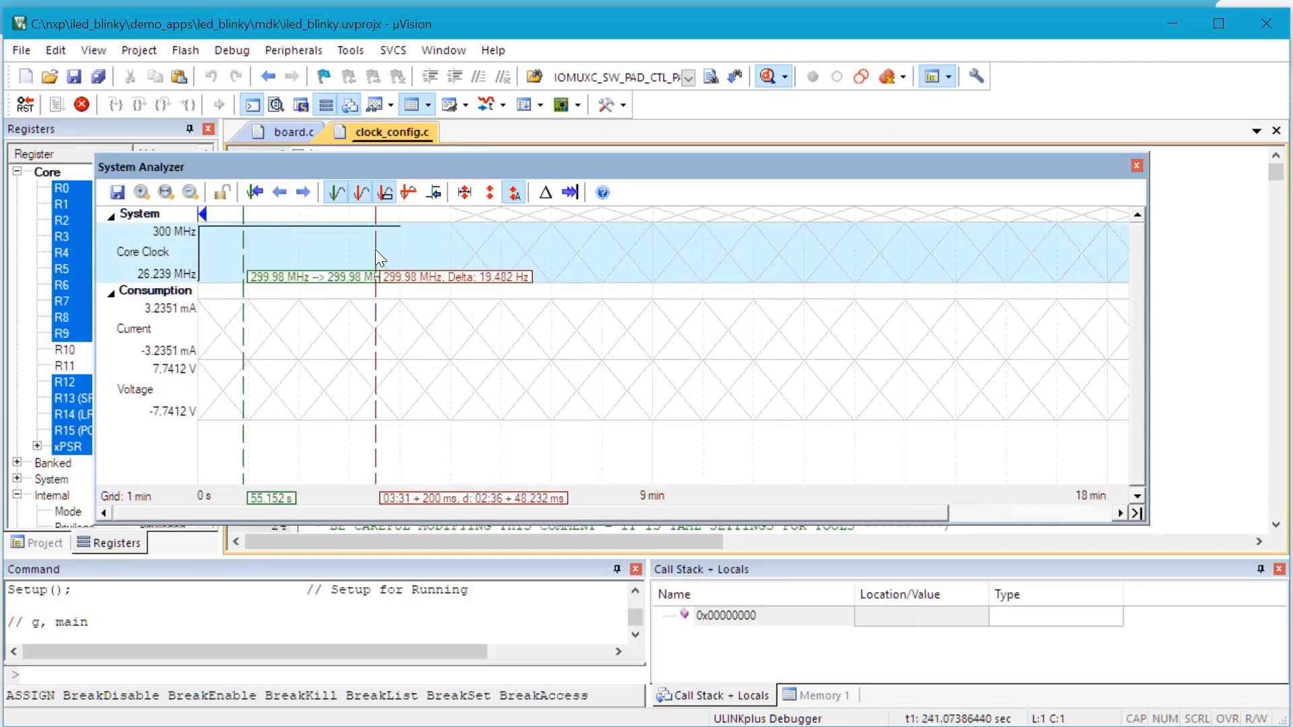
pyautogui.click(82, 104)
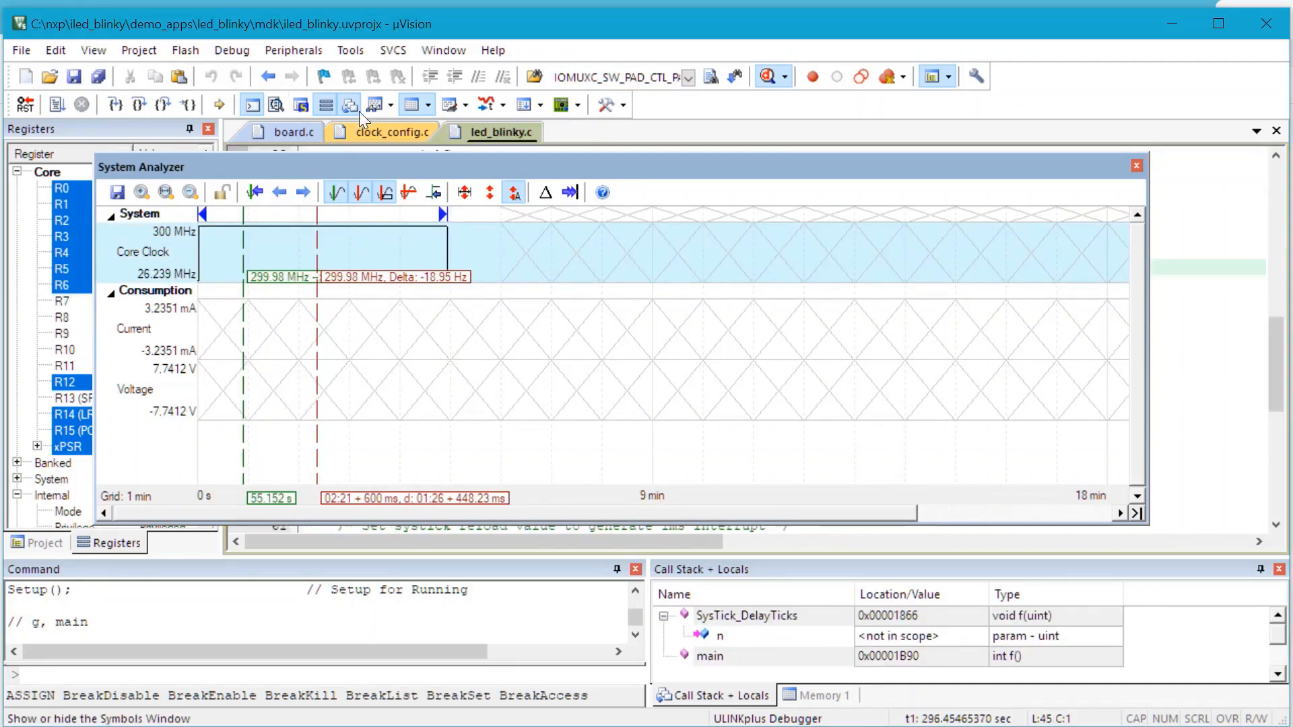
pyautogui.click(769, 77)
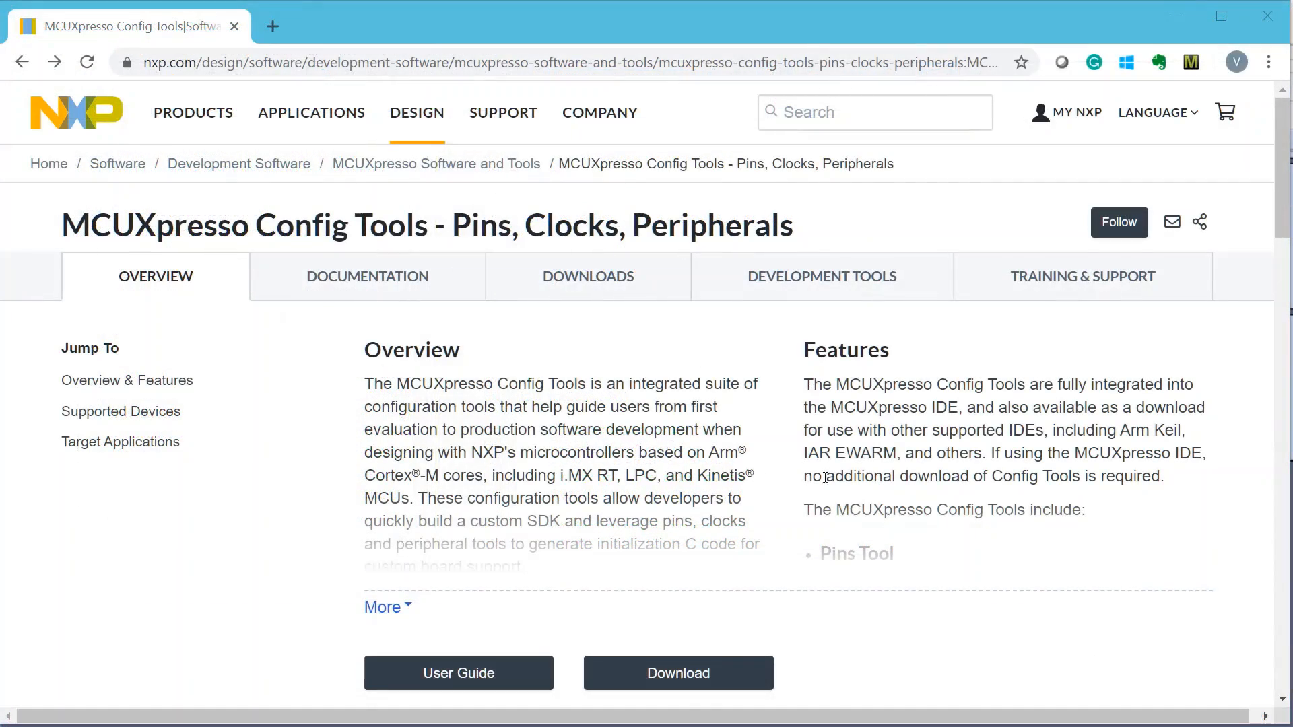
# Browse the MCUXpresso Config Tools overview and show its Documentation list of three user guide PDFs
pyautogui.scroll(-10, 825, 477)
pyautogui.scroll(10, 825, 478)
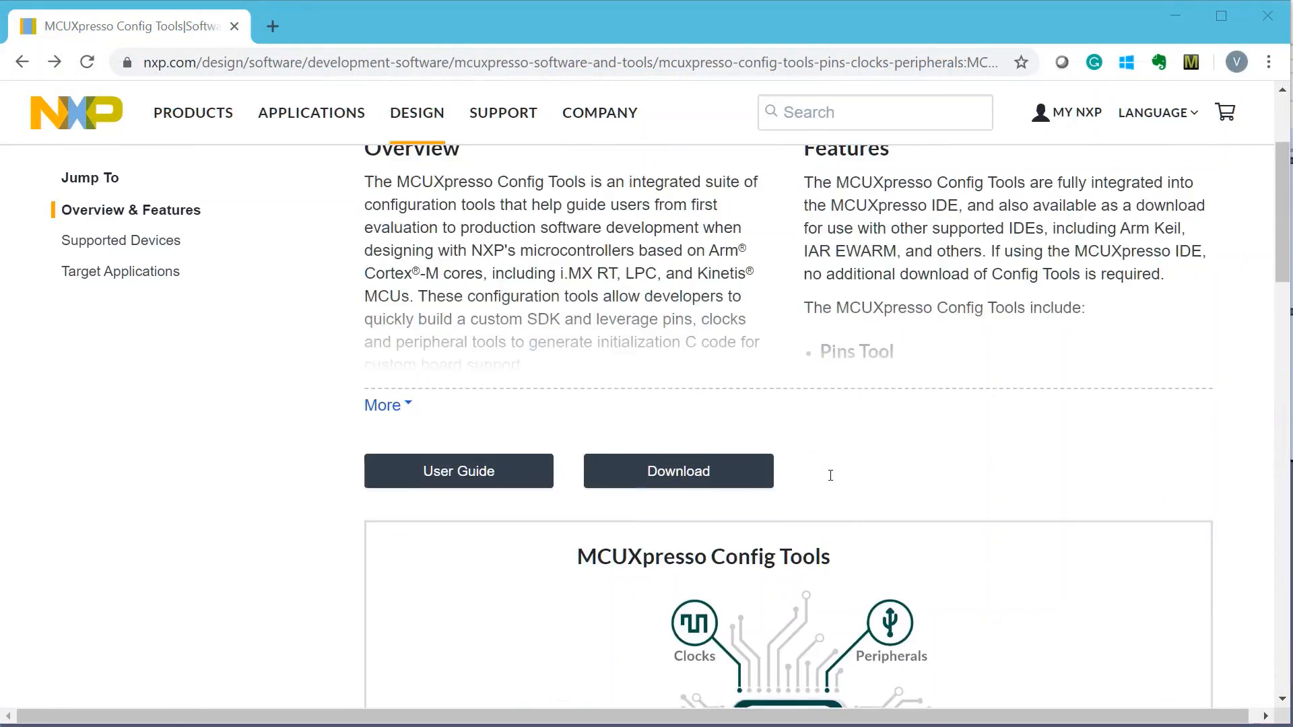
pyautogui.click(385, 279)
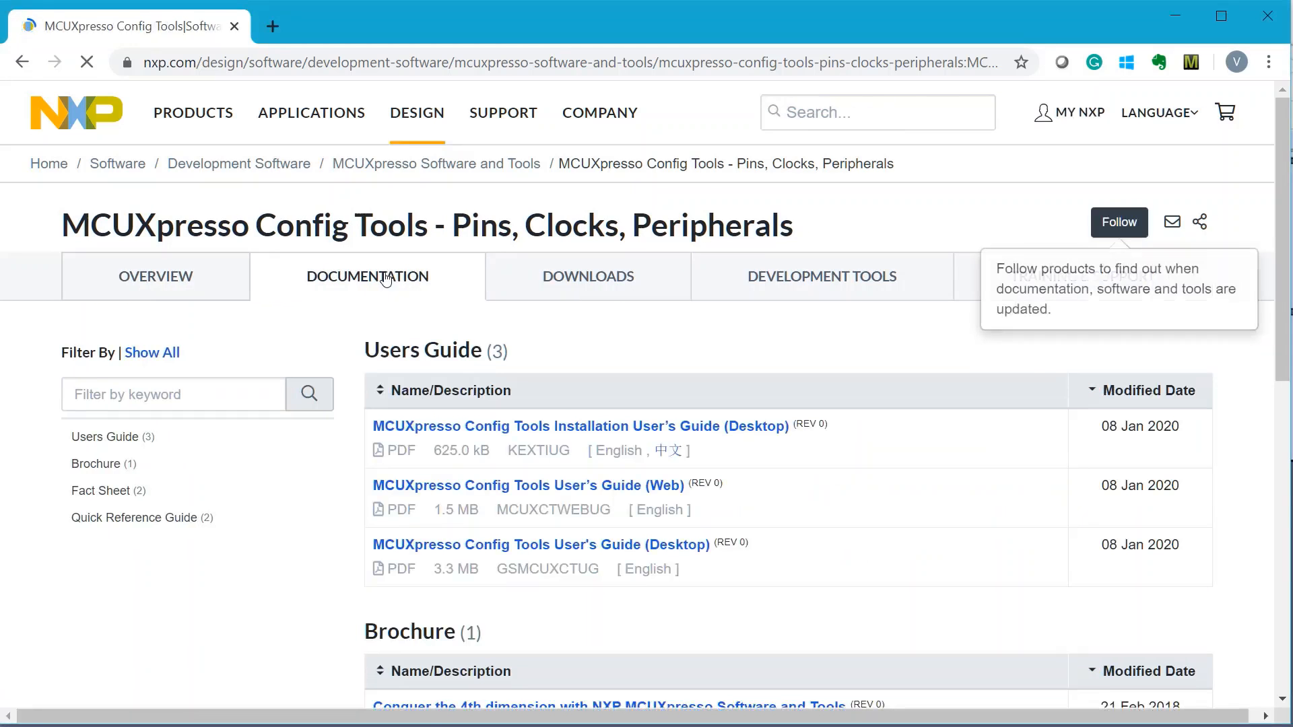
pyautogui.scroll(-2, 697, 459)
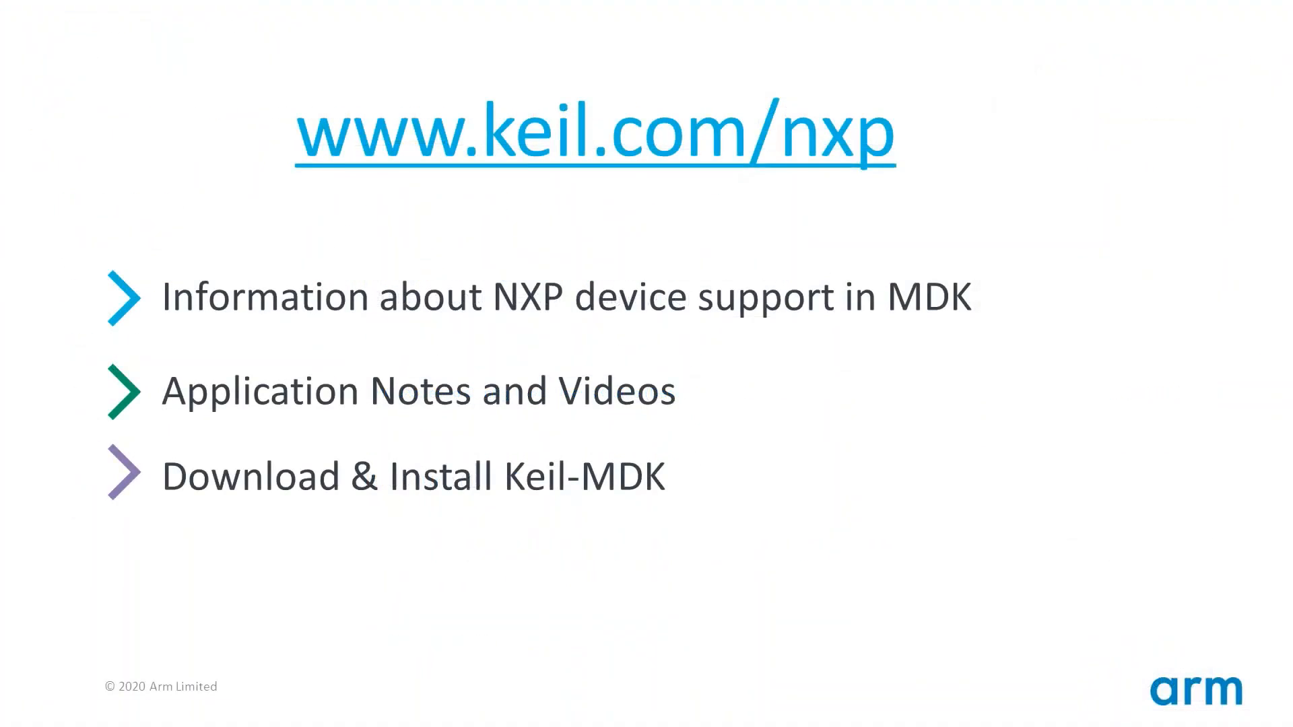